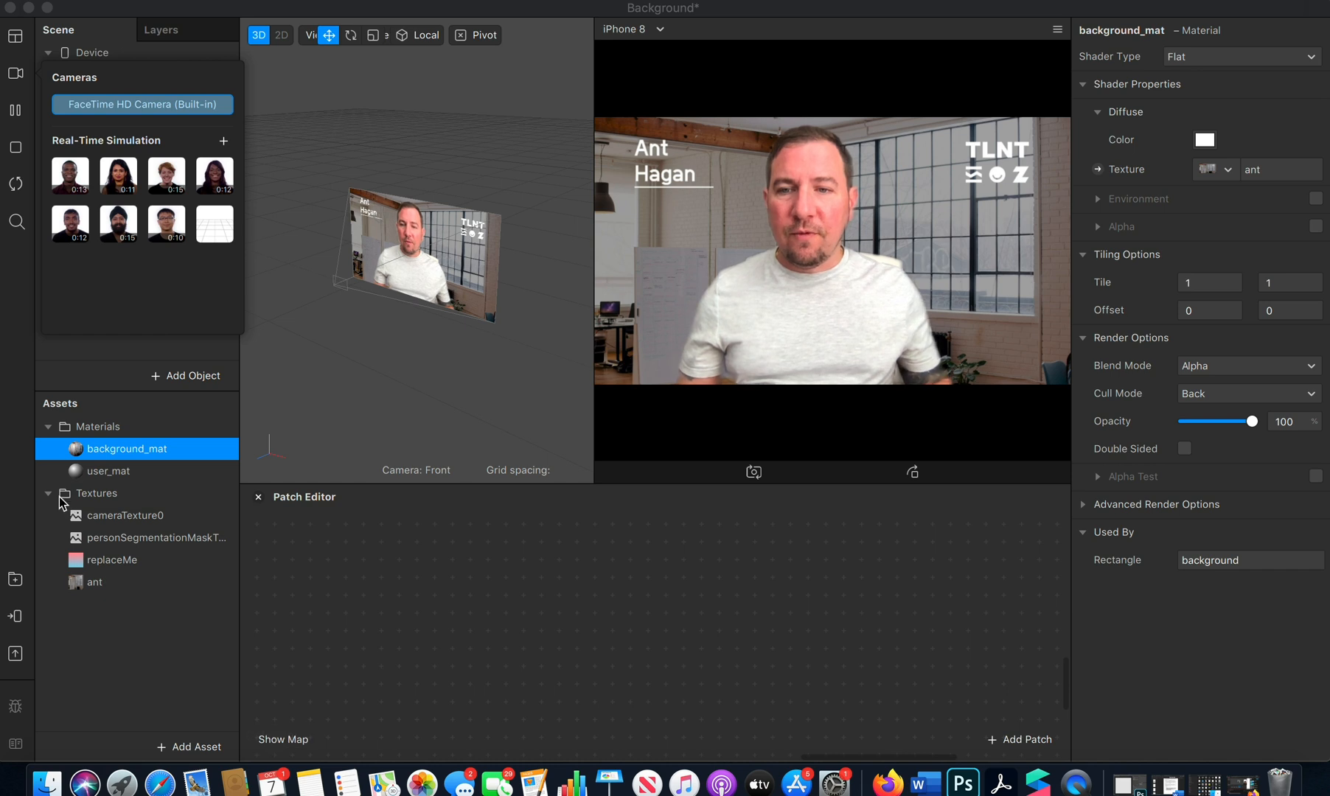
# Import the Icosahedron Primitive from the 3D Shapes collection of the AR Library into the project's assets.
pyautogui.click(50, 493)
pyautogui.click(49, 427)
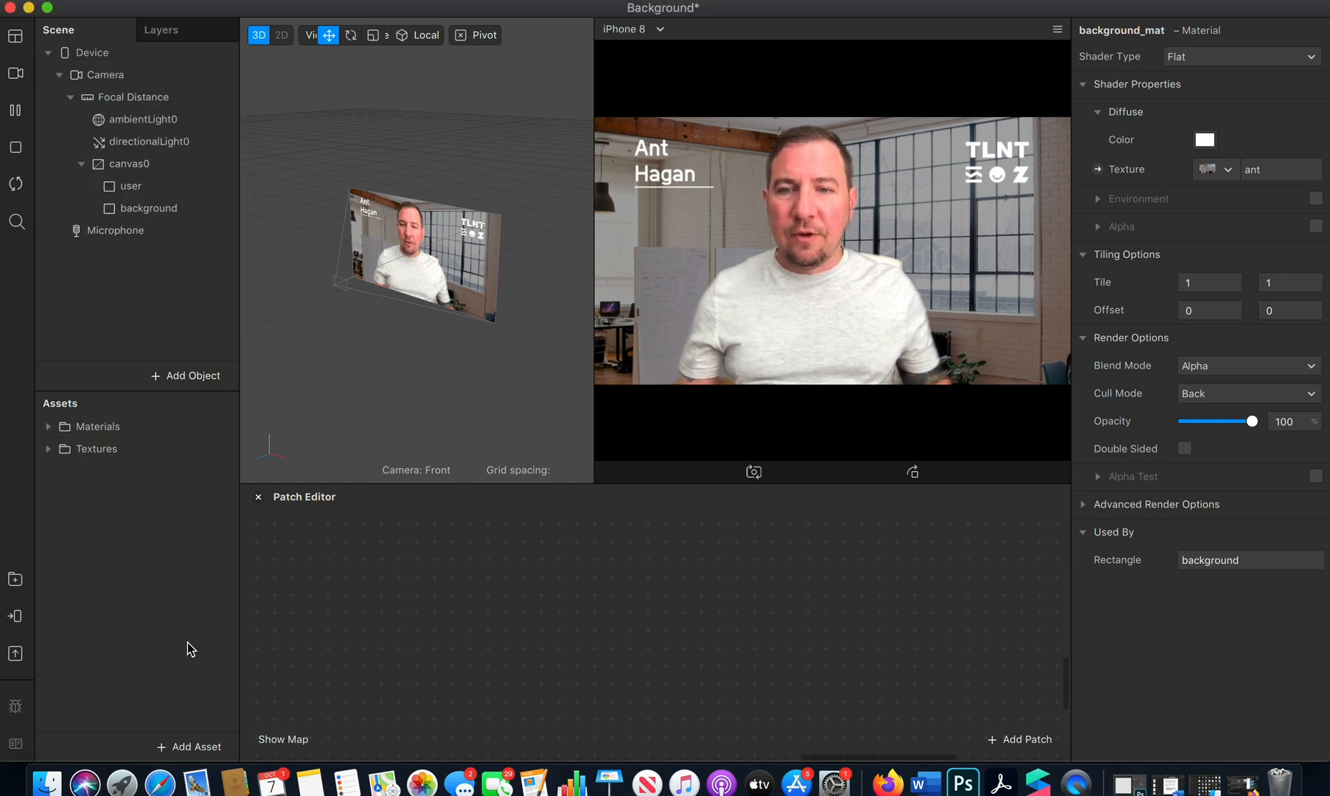
pyautogui.click(201, 749)
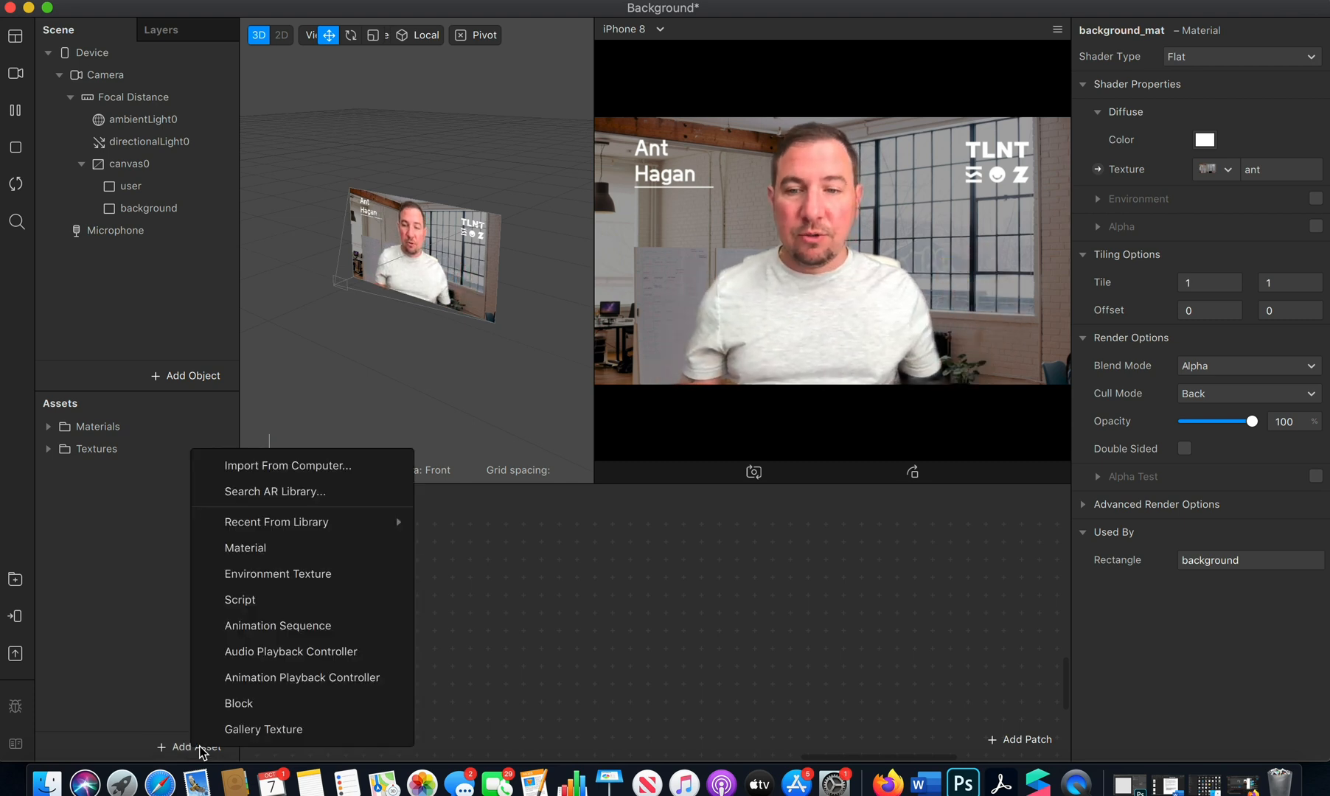
pyautogui.click(277, 491)
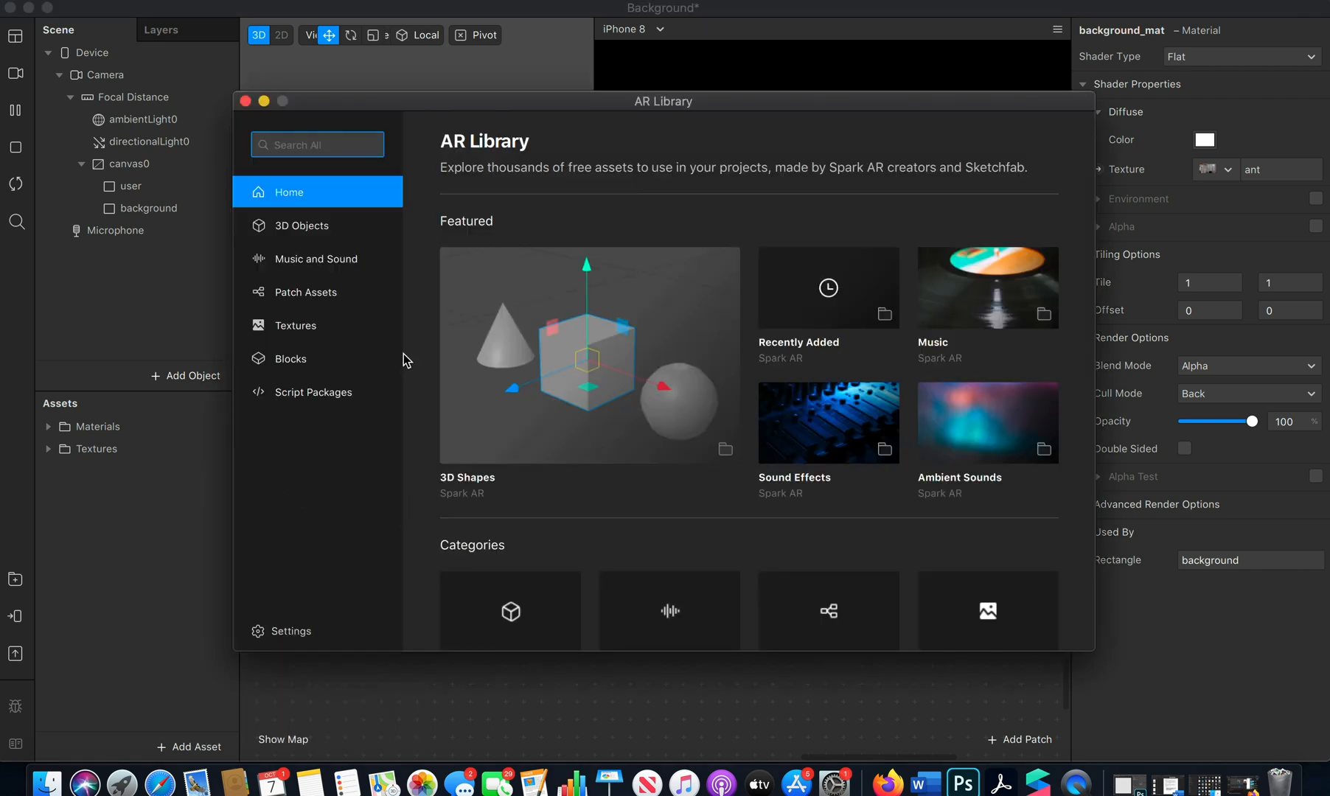
pyautogui.click(308, 231)
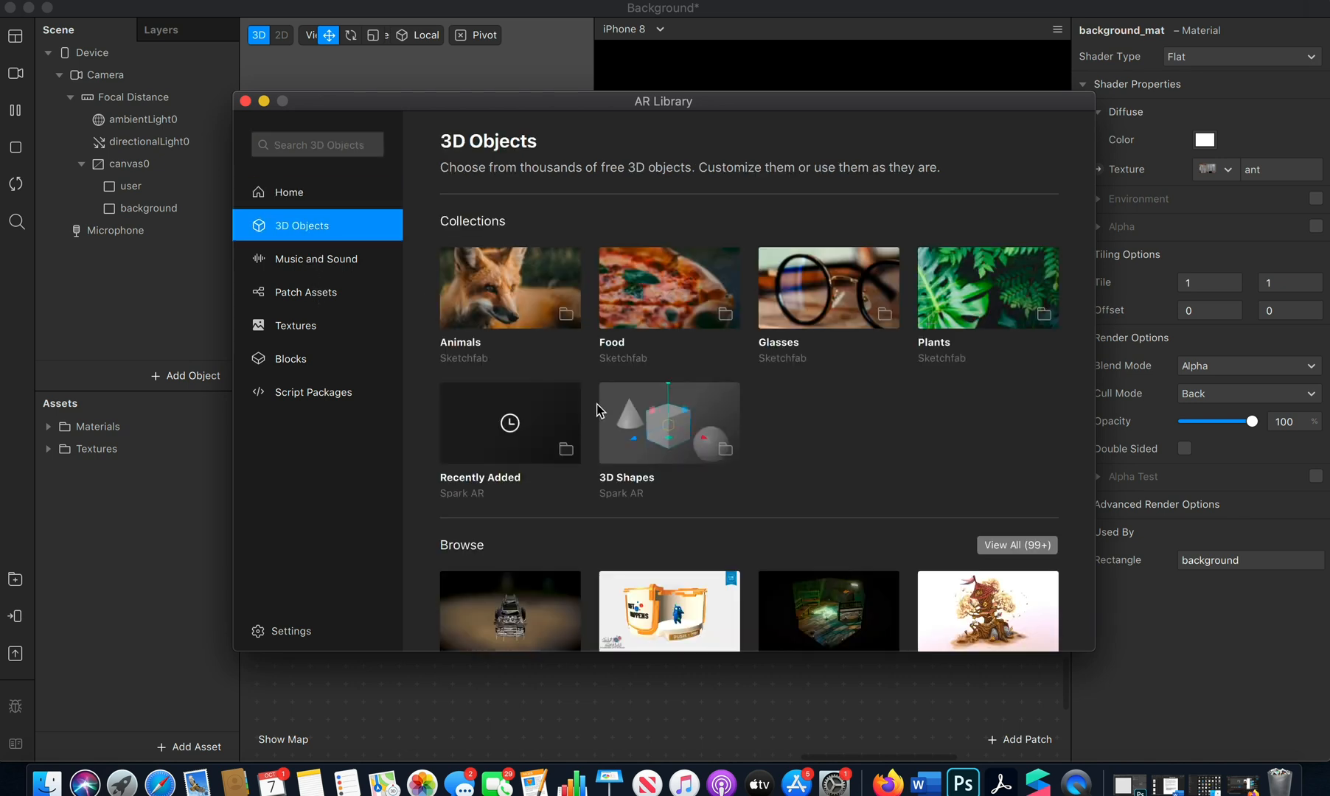
pyautogui.click(683, 429)
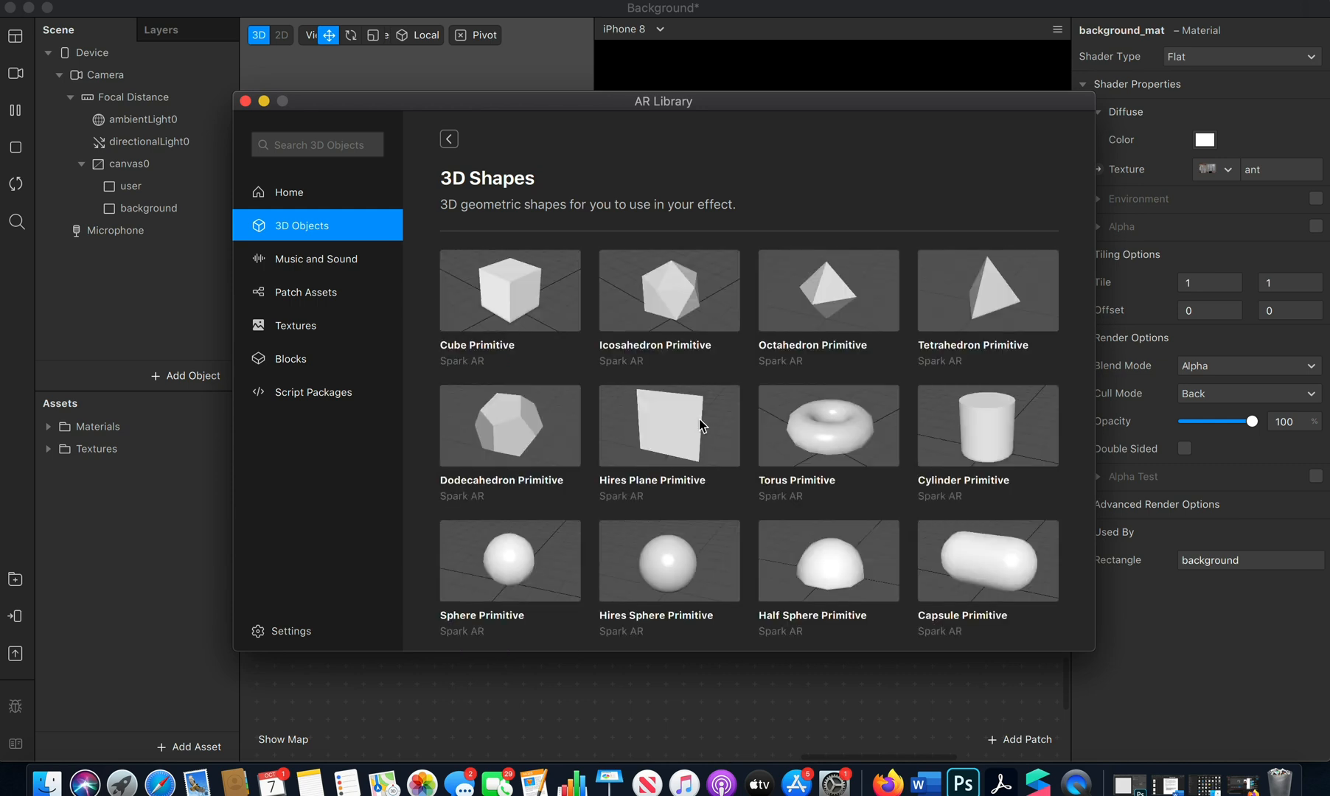
pyautogui.click(678, 305)
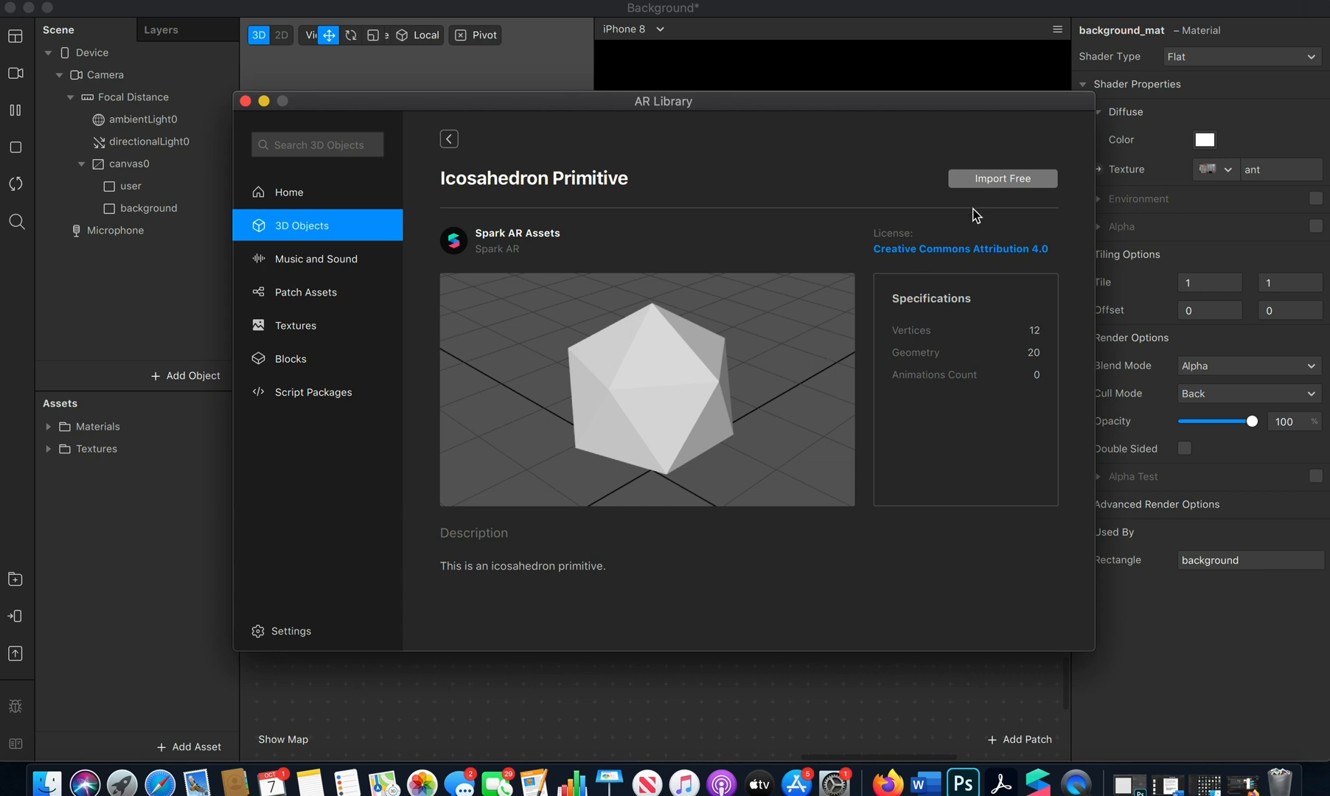
pyautogui.click(995, 180)
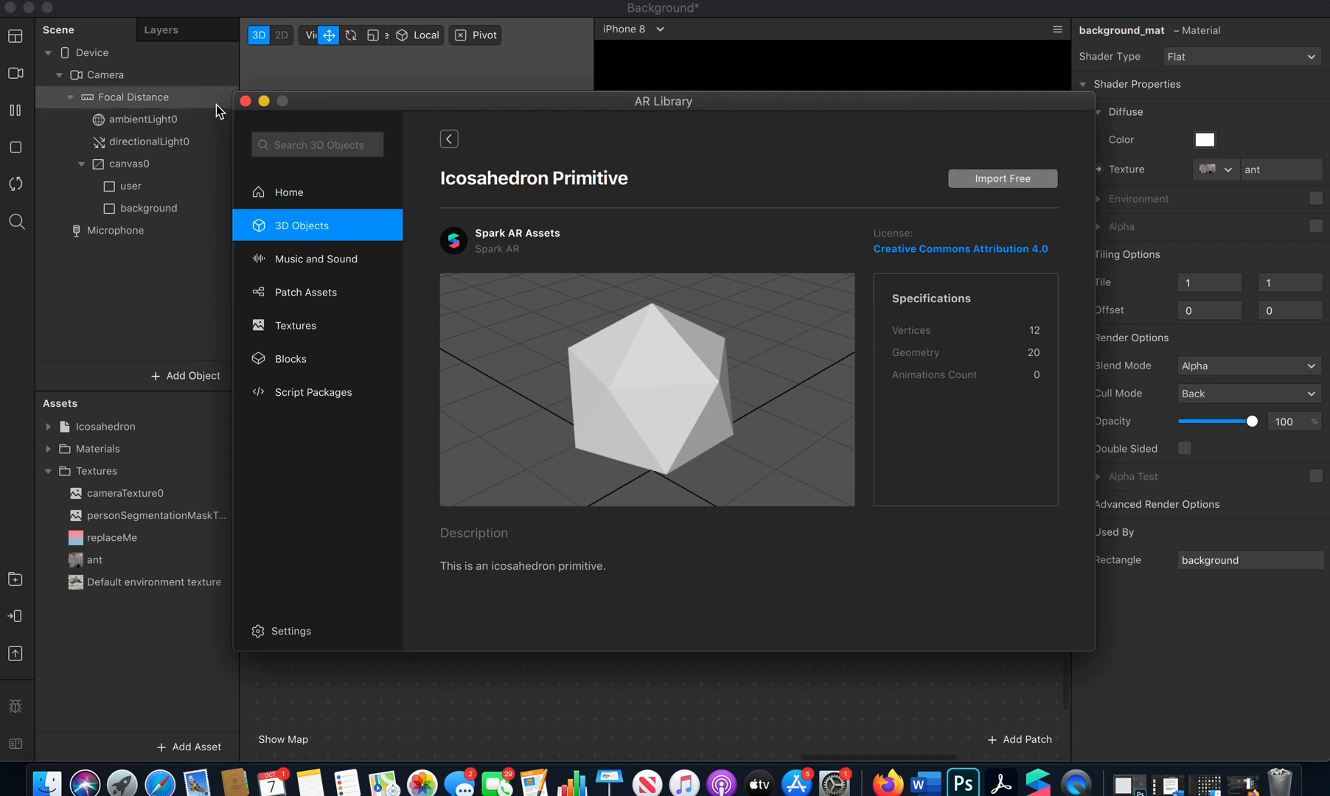
pyautogui.click(245, 101)
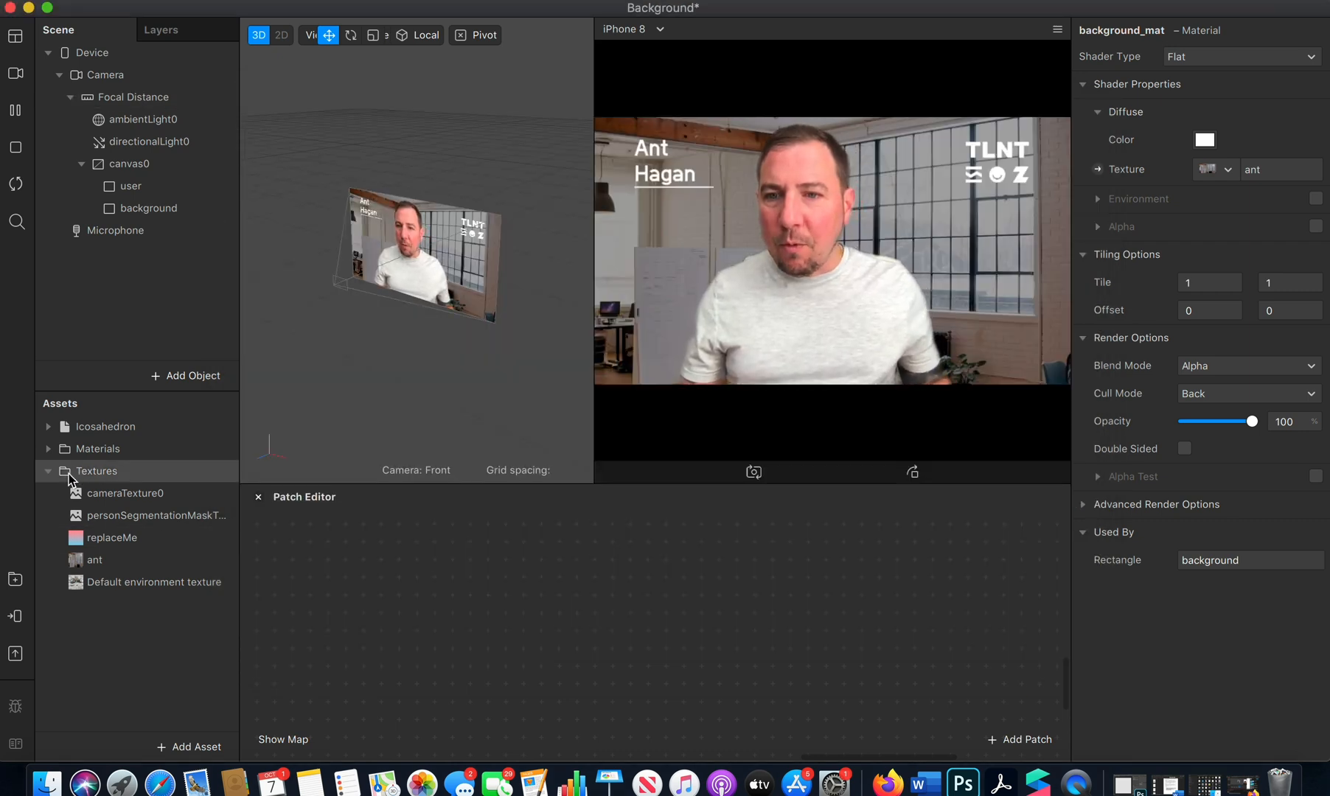
# Add the Icosahedron asset to the scene under Focal Distance and scale it to about 6.05 in X and Y.
pyautogui.click(48, 471)
pyautogui.moveTo(111, 430); pyautogui.dragTo(142, 301)
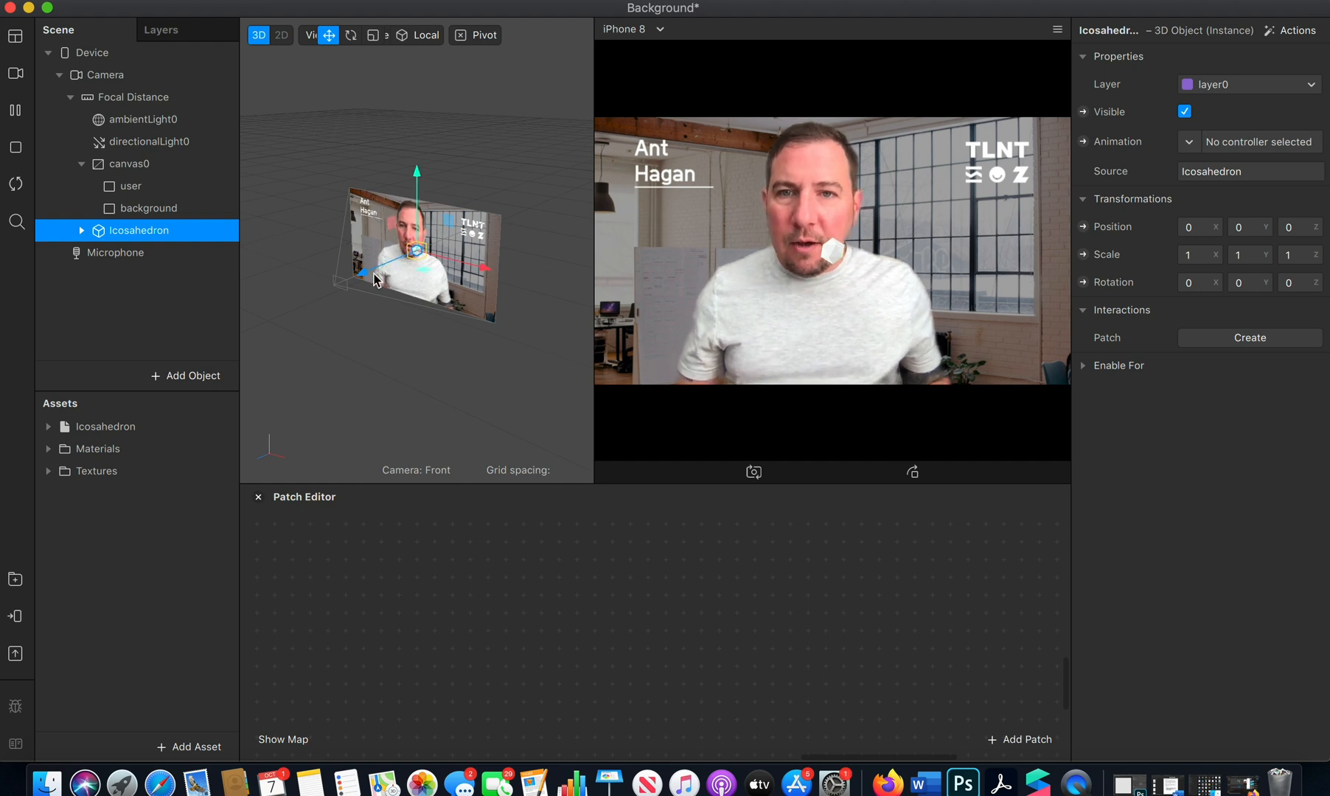
pyautogui.click(373, 38)
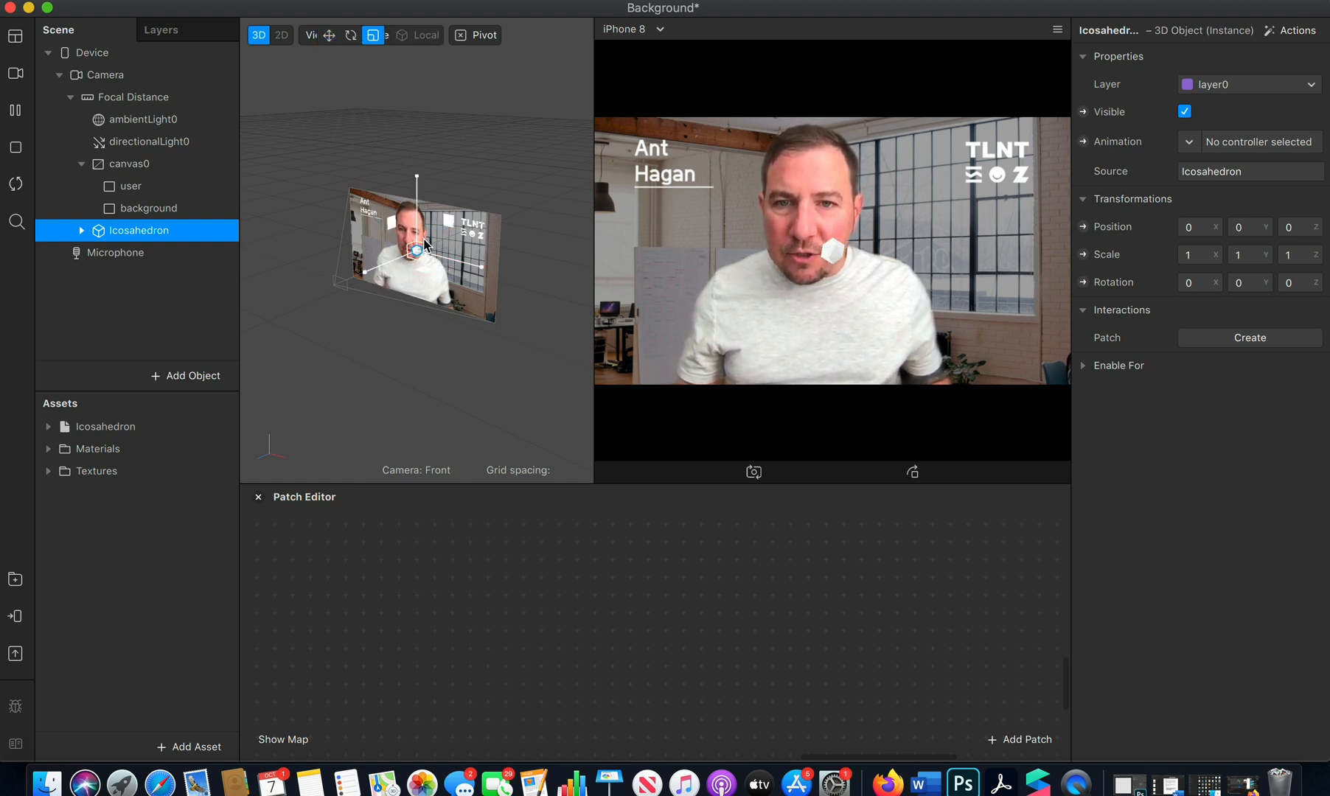
pyautogui.moveTo(449, 219); pyautogui.dragTo(488, 222)
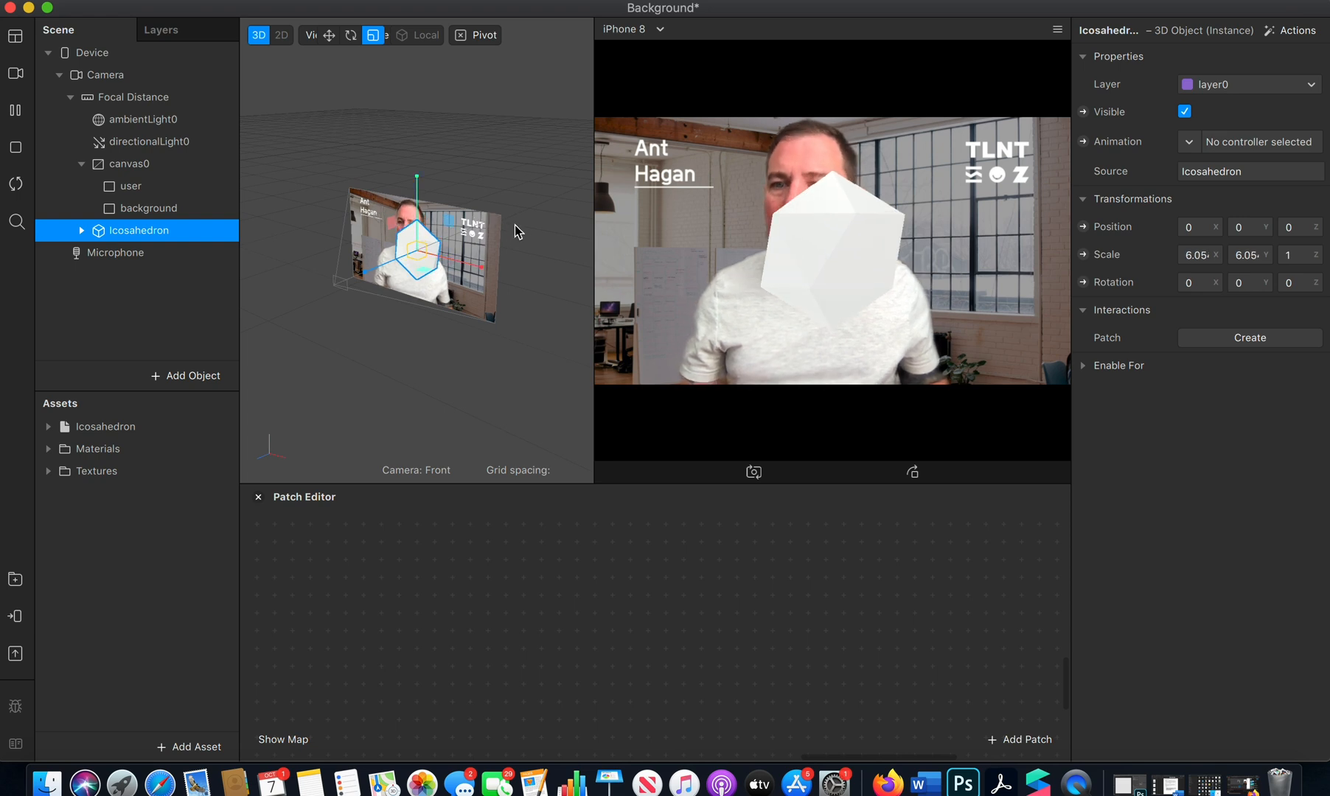
# Collapse canvas0 in the scene and move the icosahedron along its positive X axis, off the centre of the face.
pyautogui.click(83, 164)
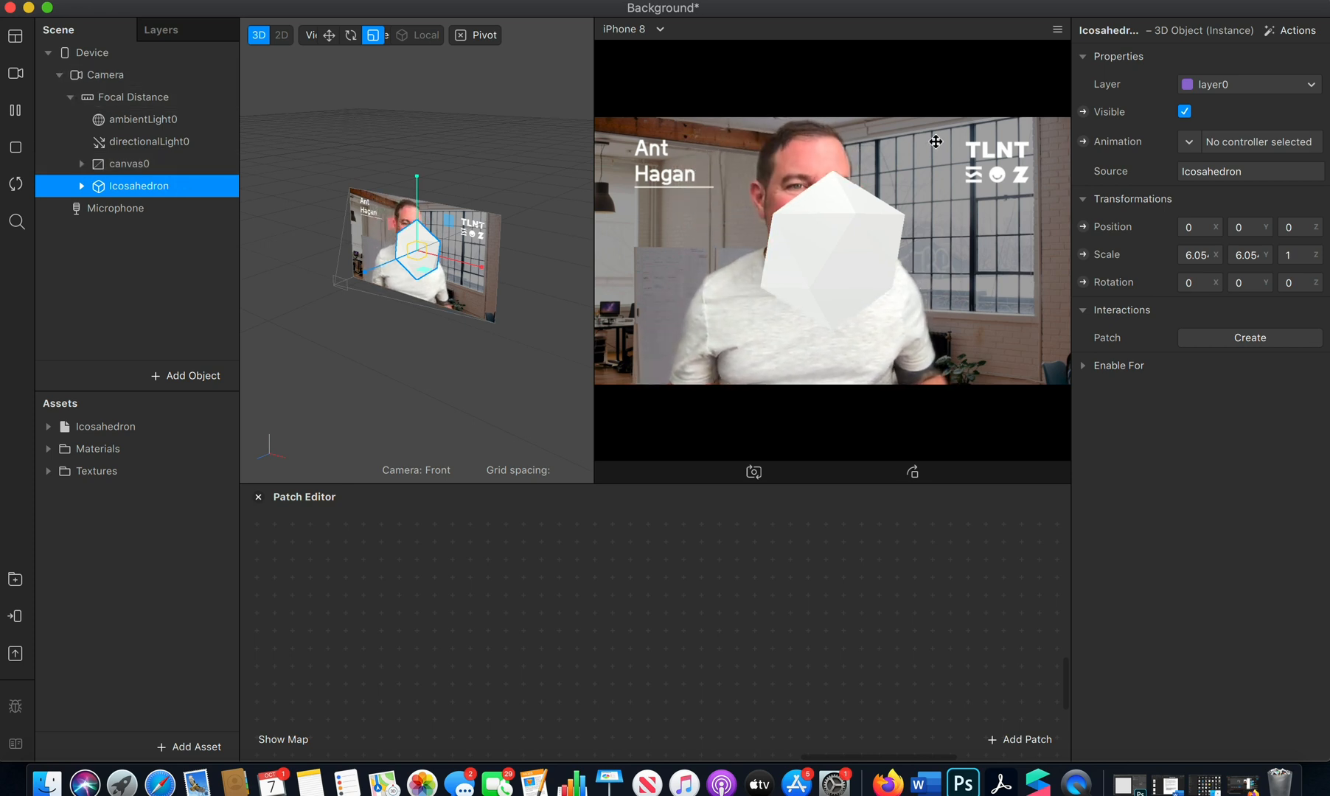
pyautogui.click(140, 127)
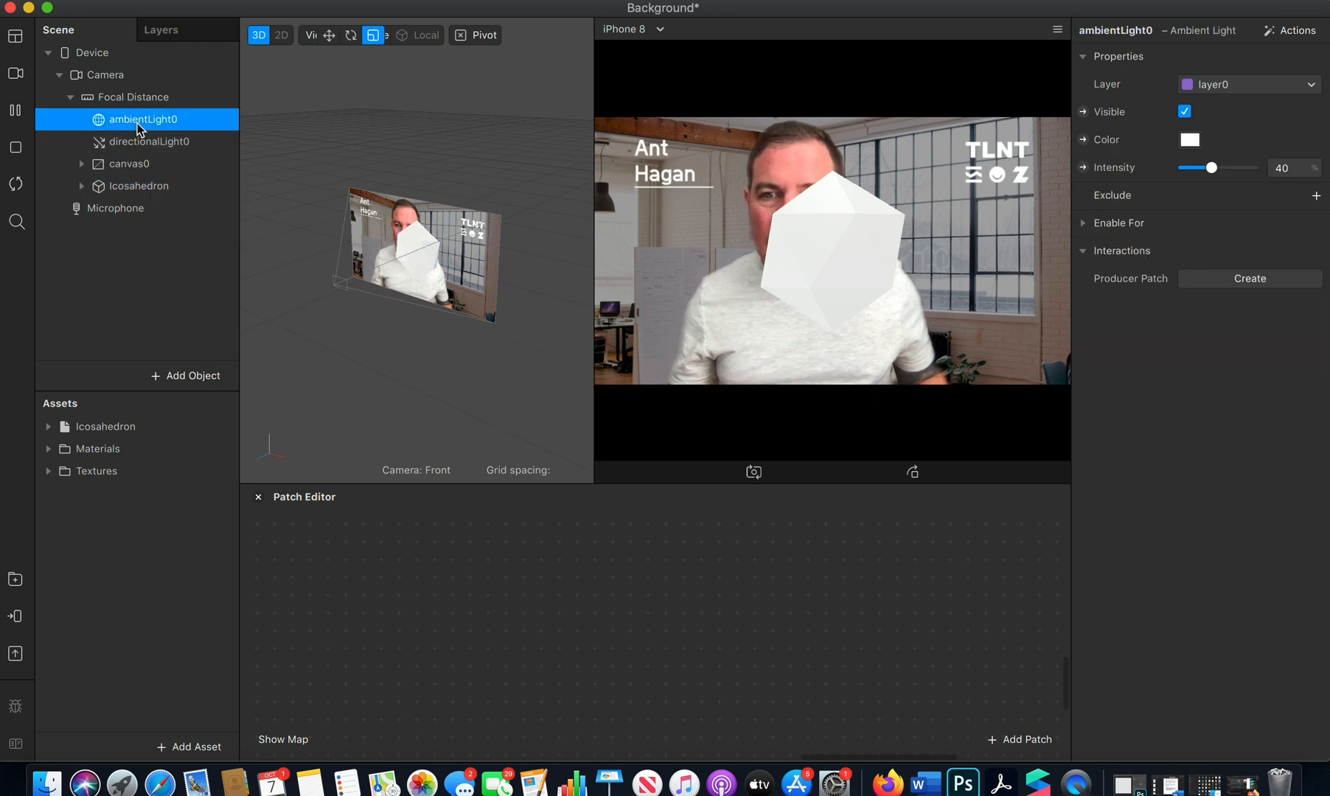
pyautogui.click(141, 143)
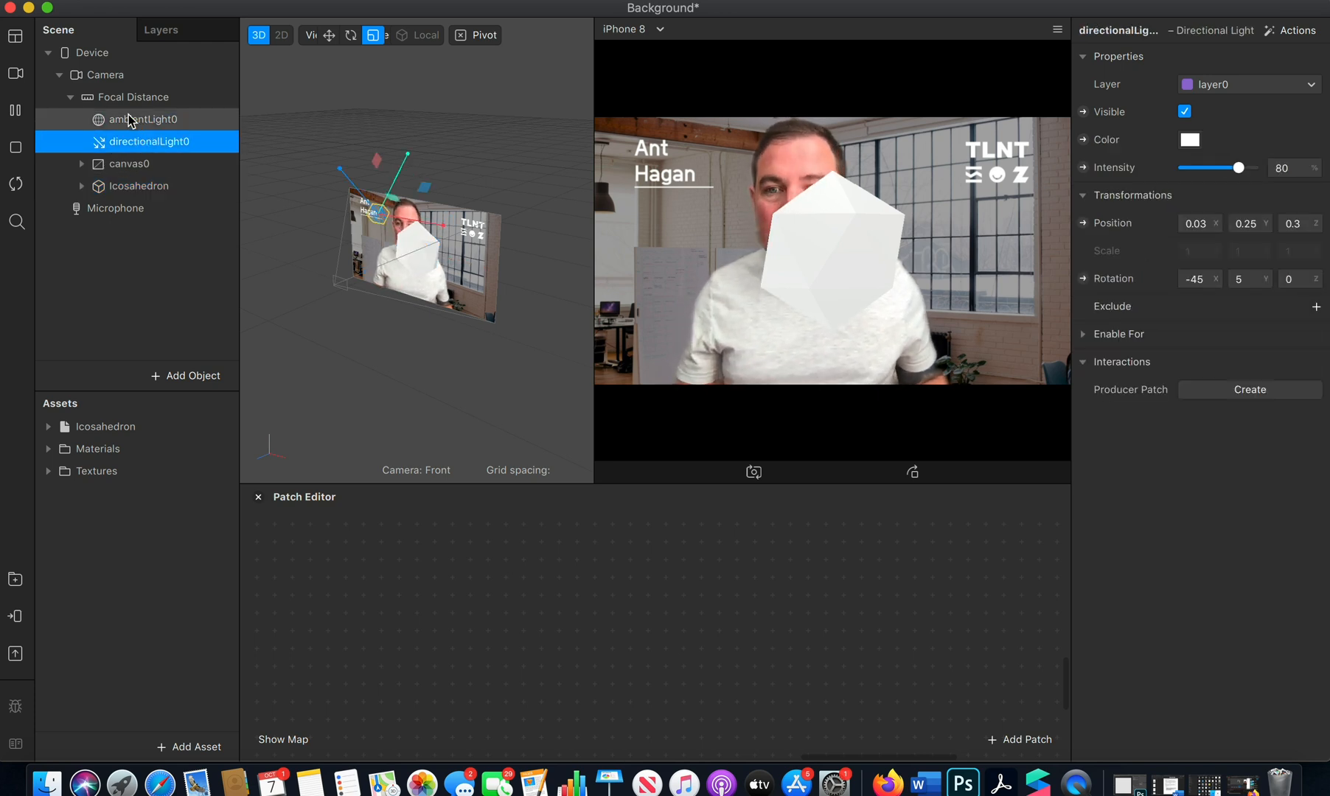
pyautogui.click(132, 188)
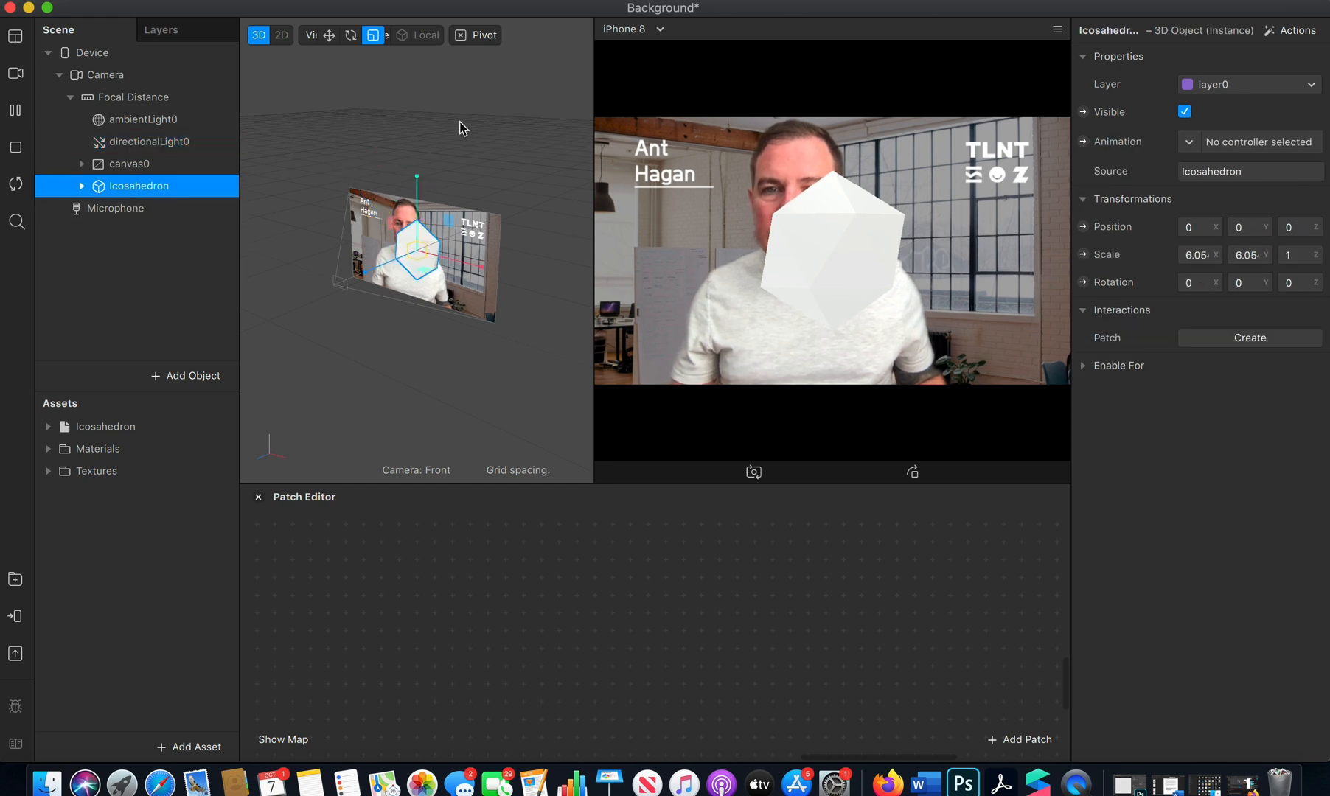
pyautogui.click(328, 36)
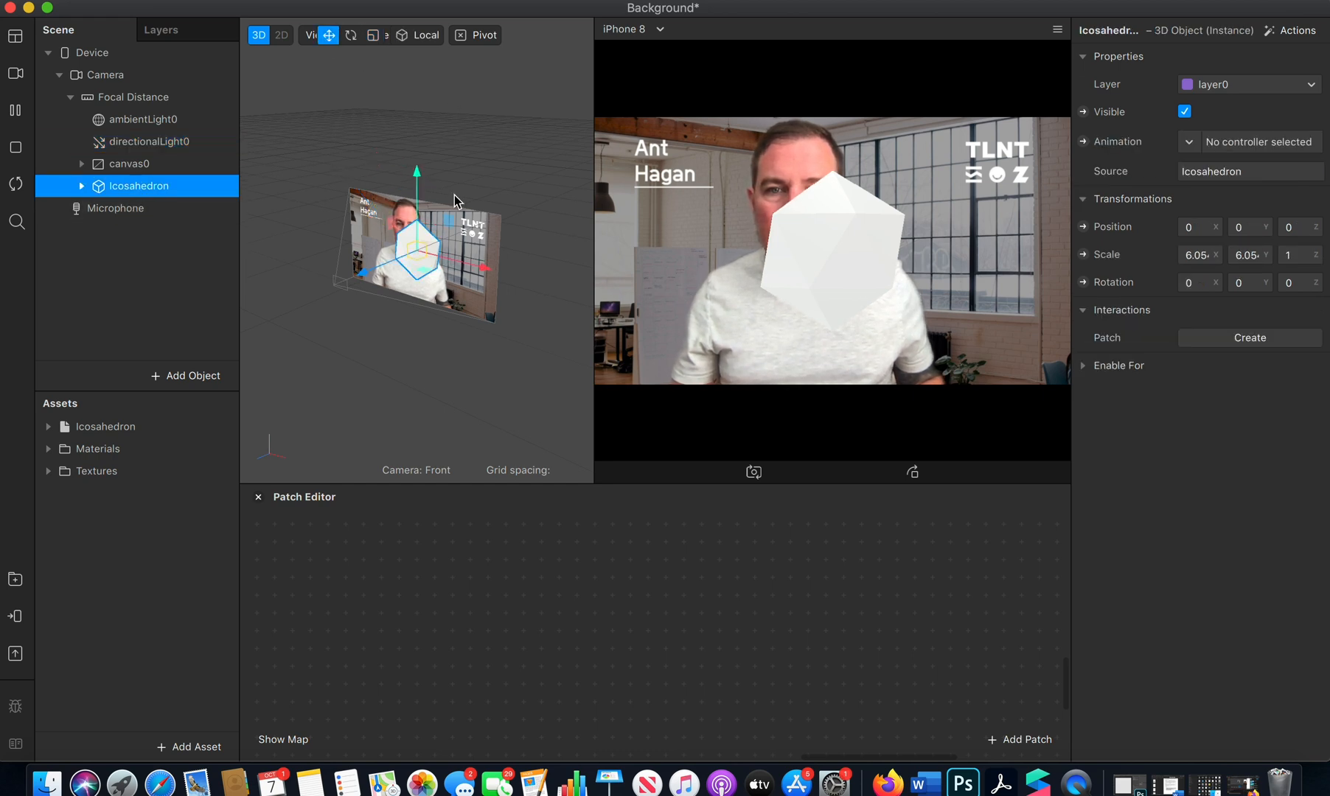
pyautogui.moveTo(485, 269)
pyautogui.mouseDown()
pyautogui.moveTo(519, 281)
pyautogui.moveTo(502, 274)
pyautogui.mouseUp()
# Lower the intensity of ambientLight0 to 17%.
pyautogui.click(158, 142)
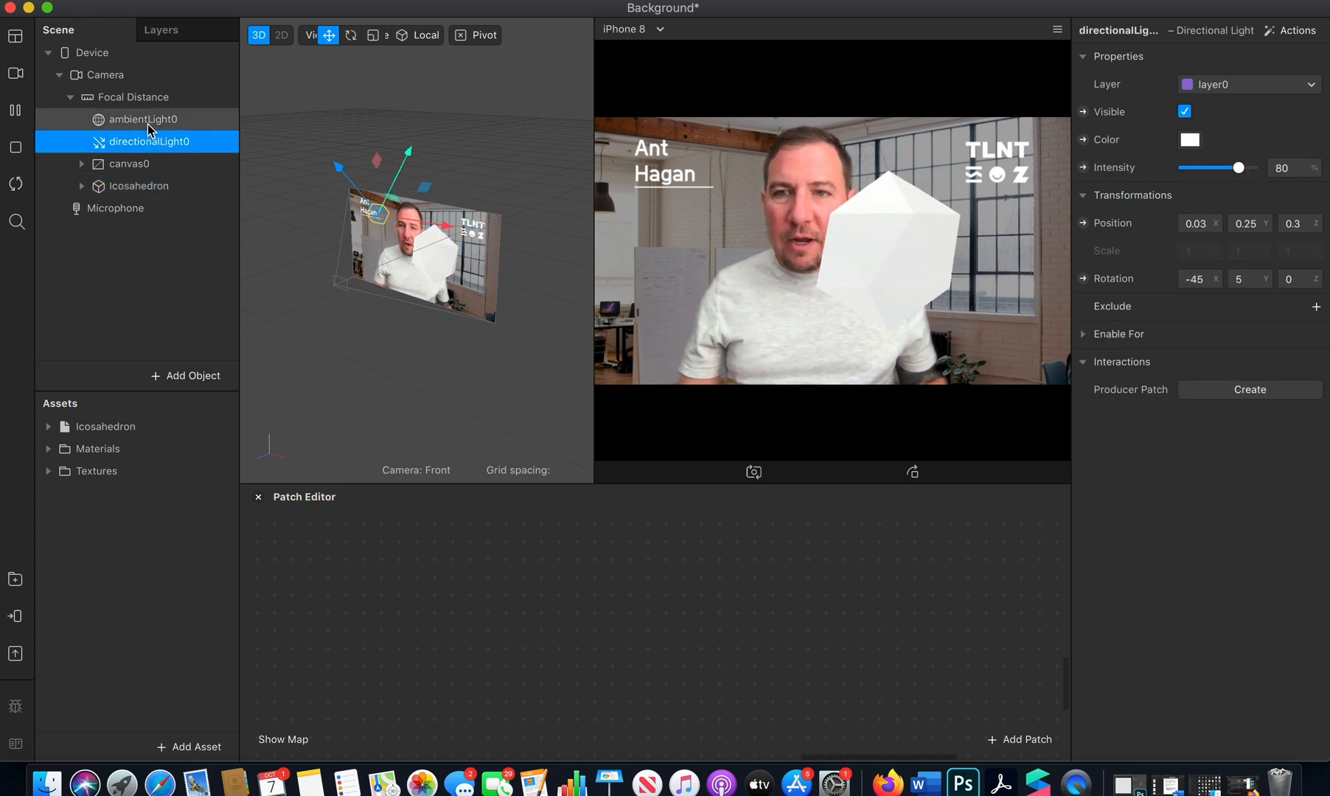
pyautogui.click(148, 124)
pyautogui.click(150, 141)
pyautogui.click(148, 121)
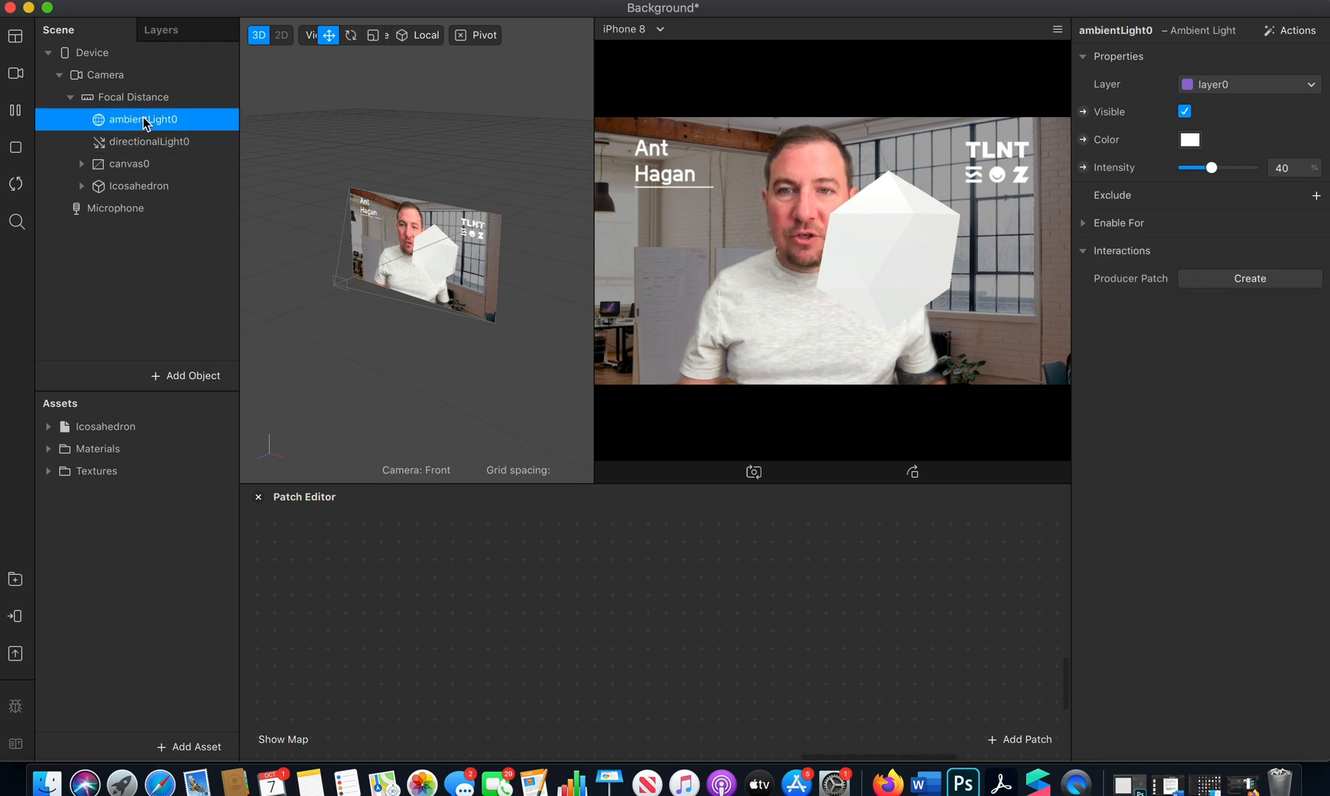
pyautogui.click(146, 141)
pyautogui.click(148, 122)
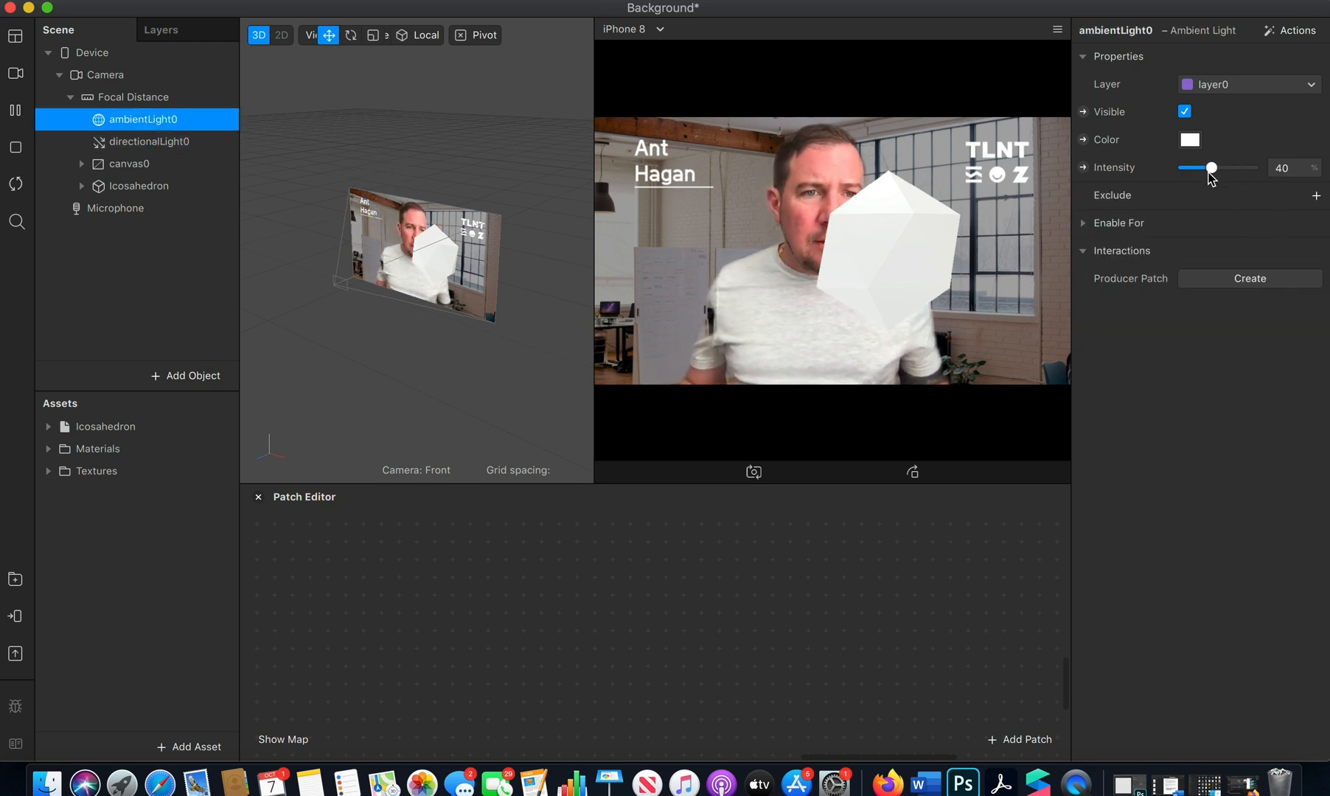
pyautogui.moveTo(1213, 170)
pyautogui.mouseDown()
pyautogui.moveTo(1250, 167)
pyautogui.moveTo(1176, 169)
pyautogui.moveTo(1231, 169)
pyautogui.moveTo(1196, 169)
pyautogui.mouseUp()
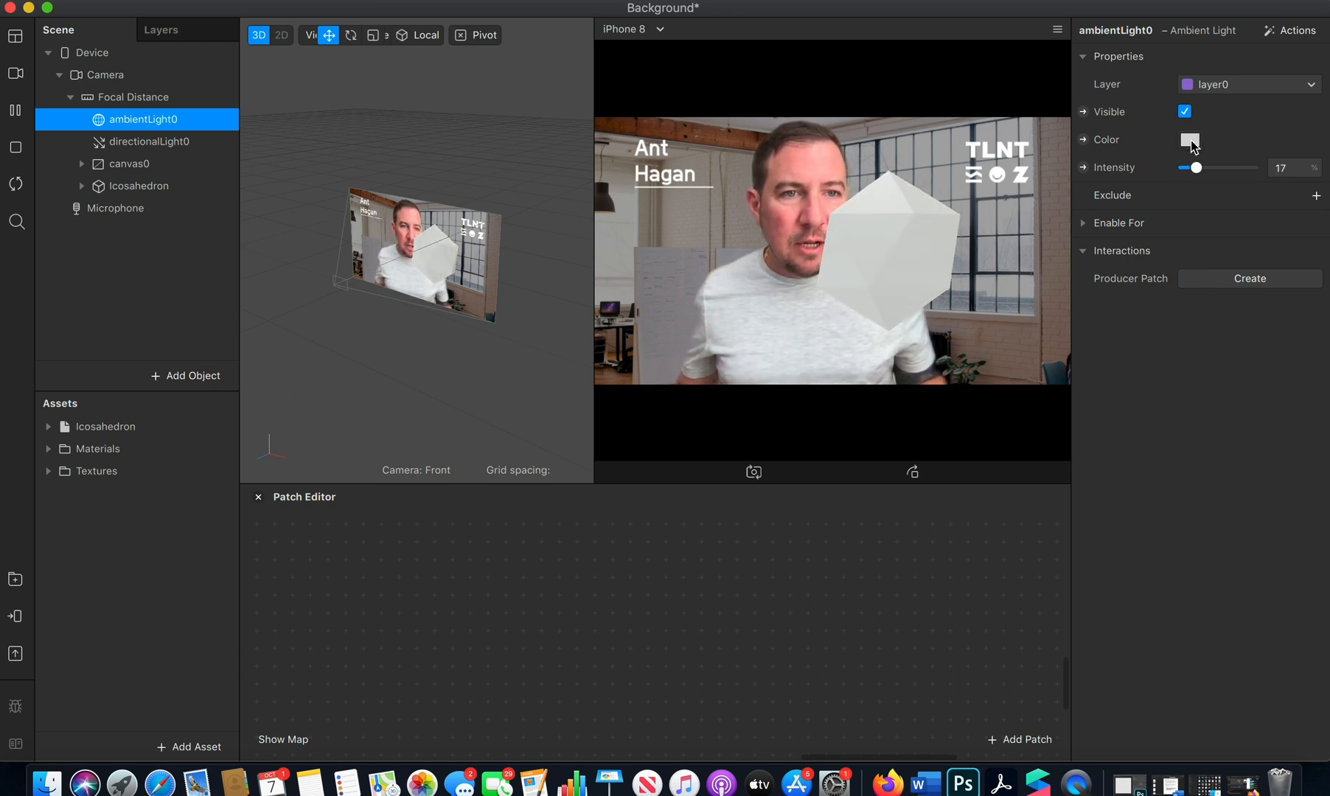
# Change the color of ambientLight0 to bright green and set its intensity to 25%.
pyautogui.click(1189, 140)
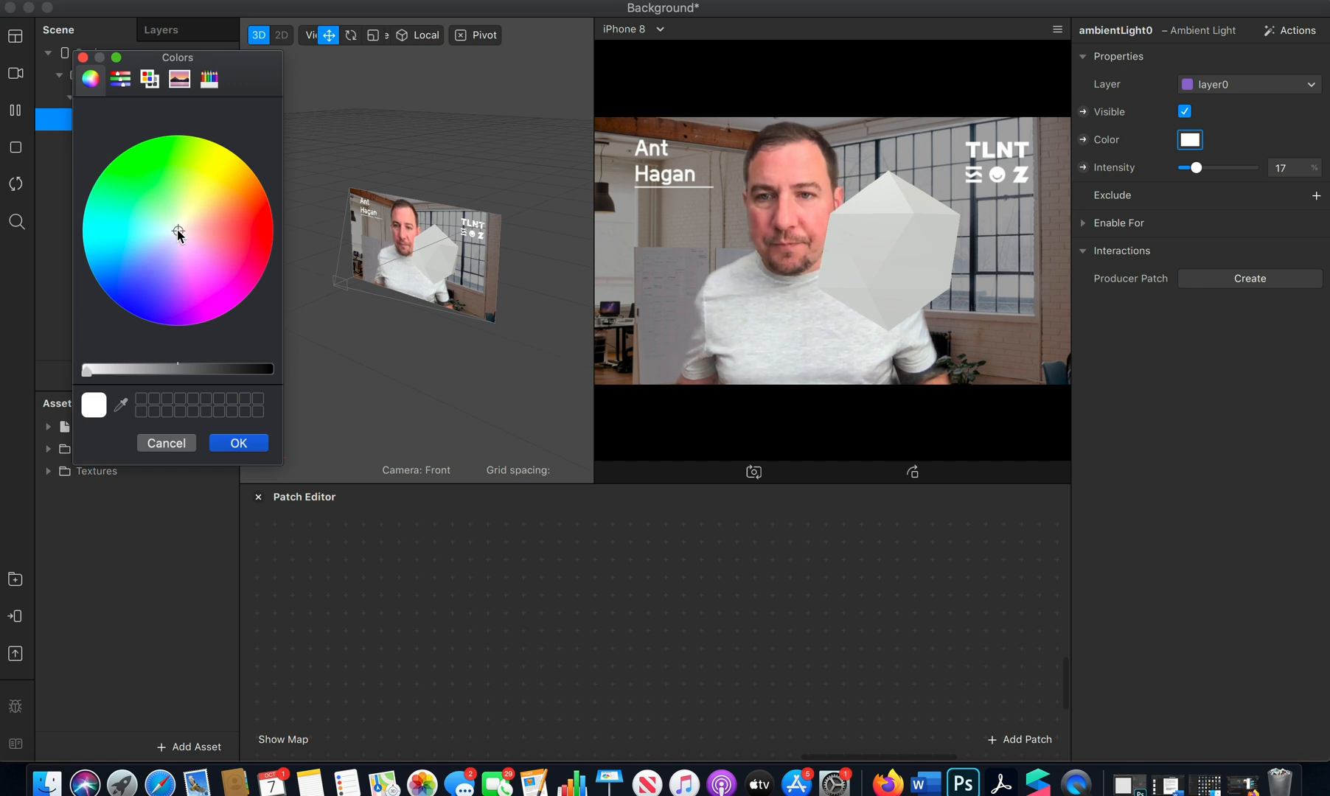
pyautogui.moveTo(177, 230); pyautogui.dragTo(178, 157)
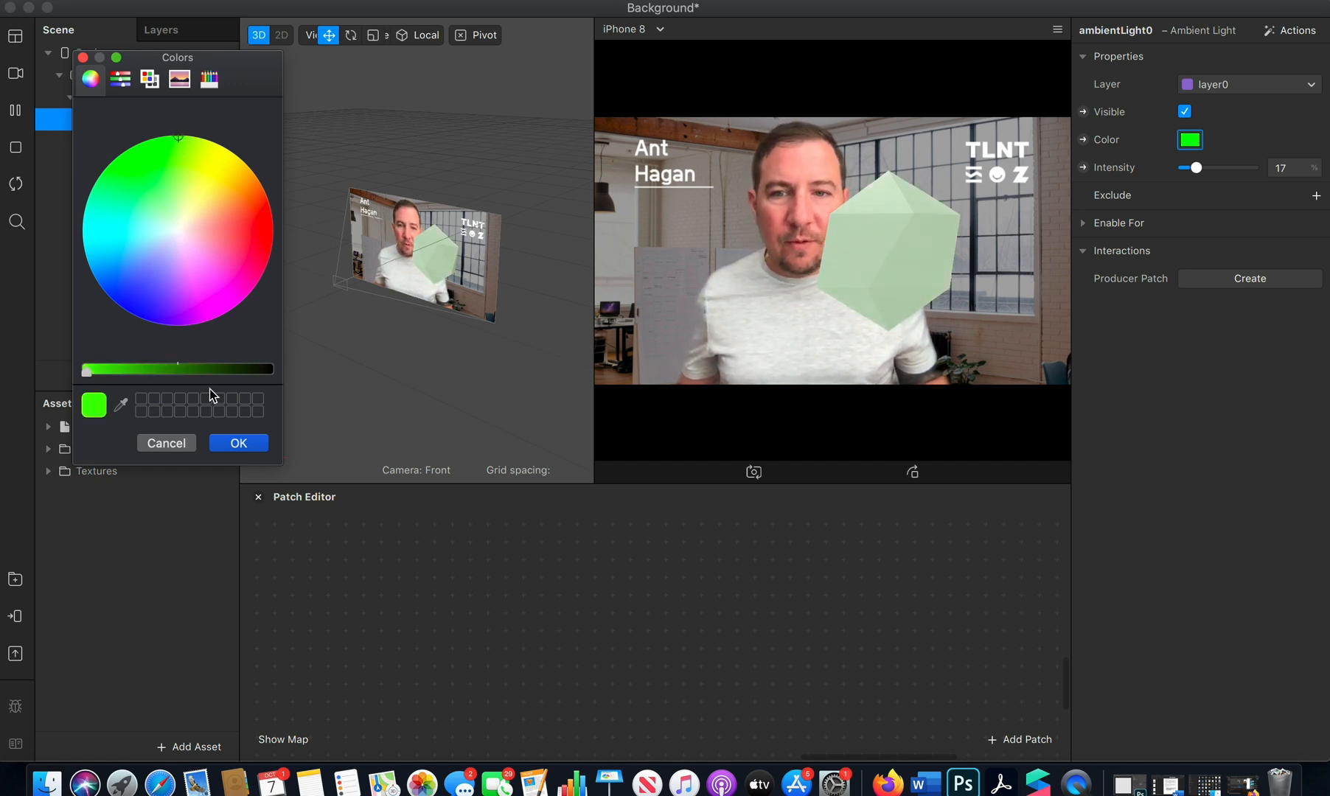
pyautogui.click(238, 443)
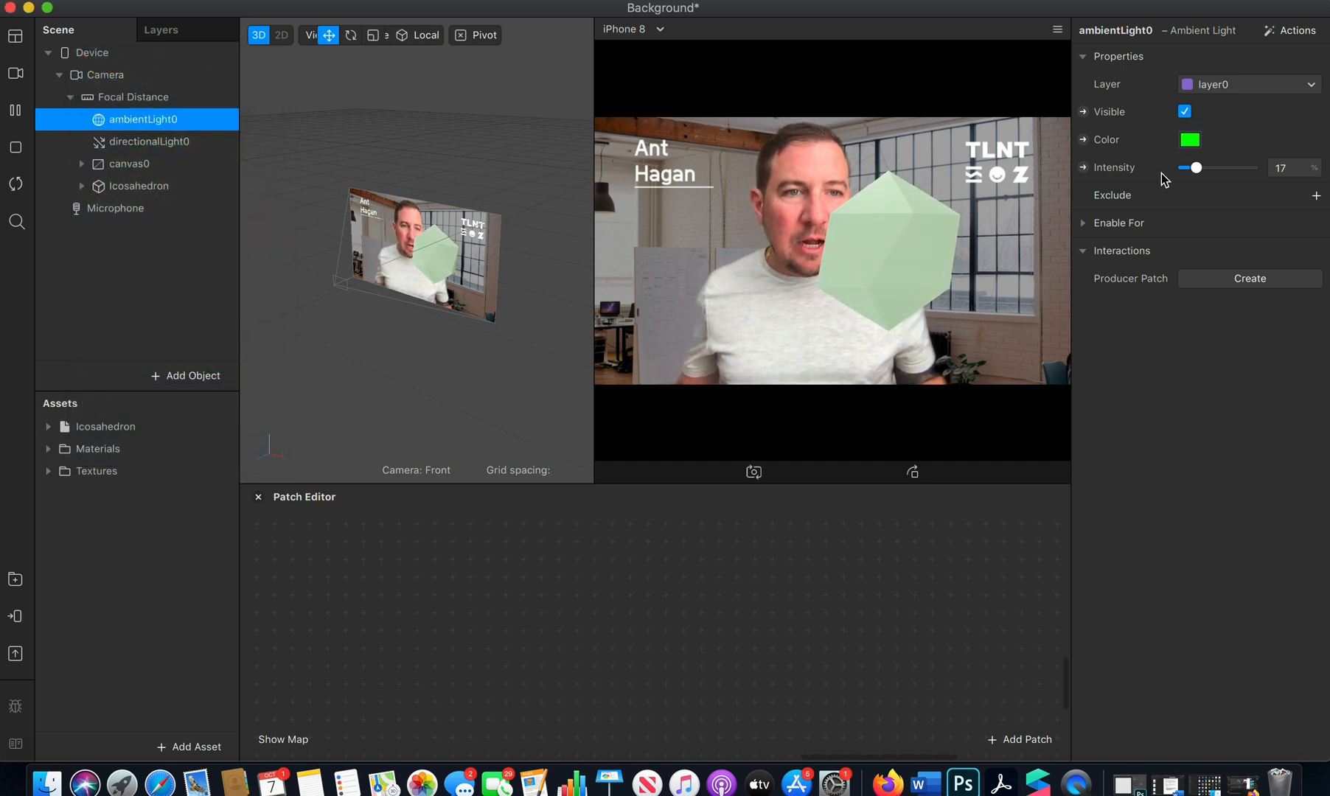
pyautogui.moveTo(1196, 175)
pyautogui.mouseDown()
pyautogui.moveTo(1251, 175)
pyautogui.moveTo(1202, 177)
pyautogui.mouseUp()
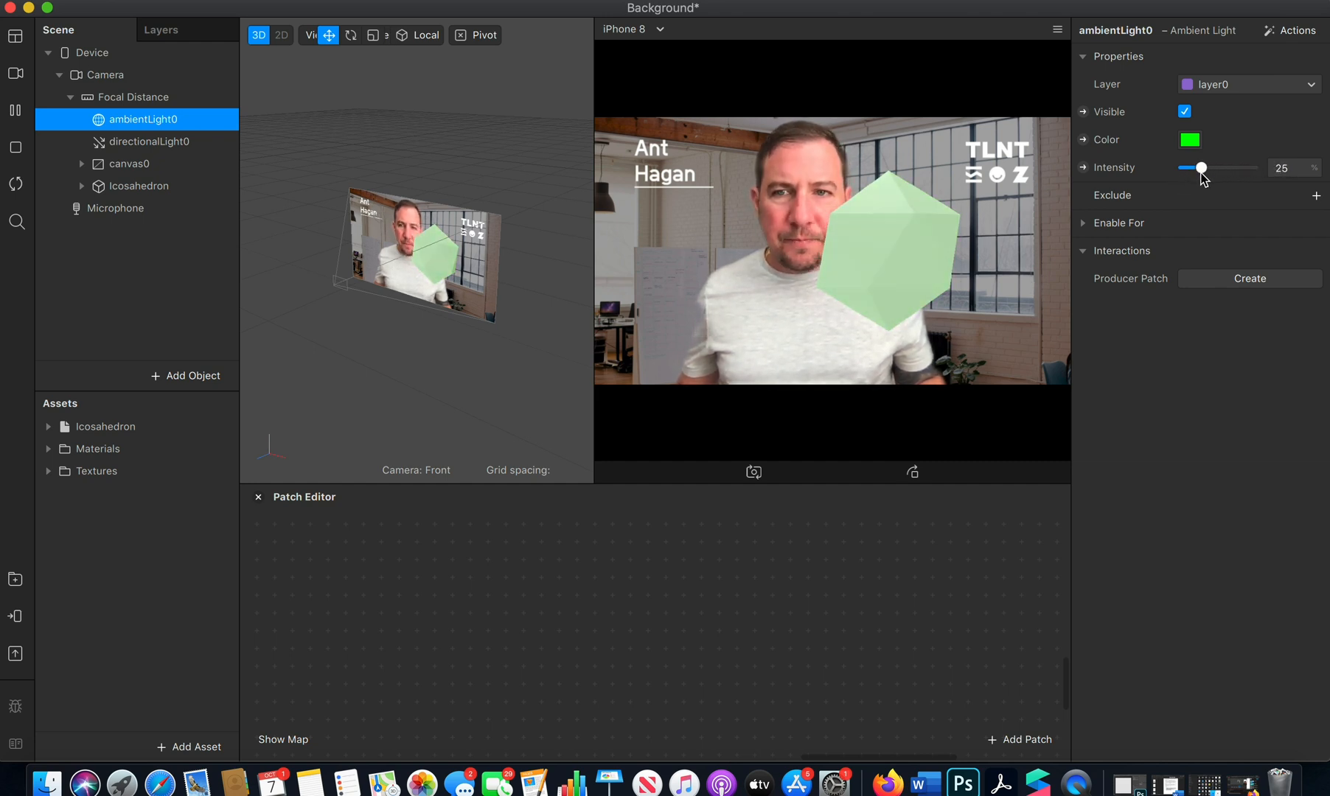
# Move directionalLight0 in the 3D view to a position of about 0.26, 0.31, 0.35.
pyautogui.click(162, 150)
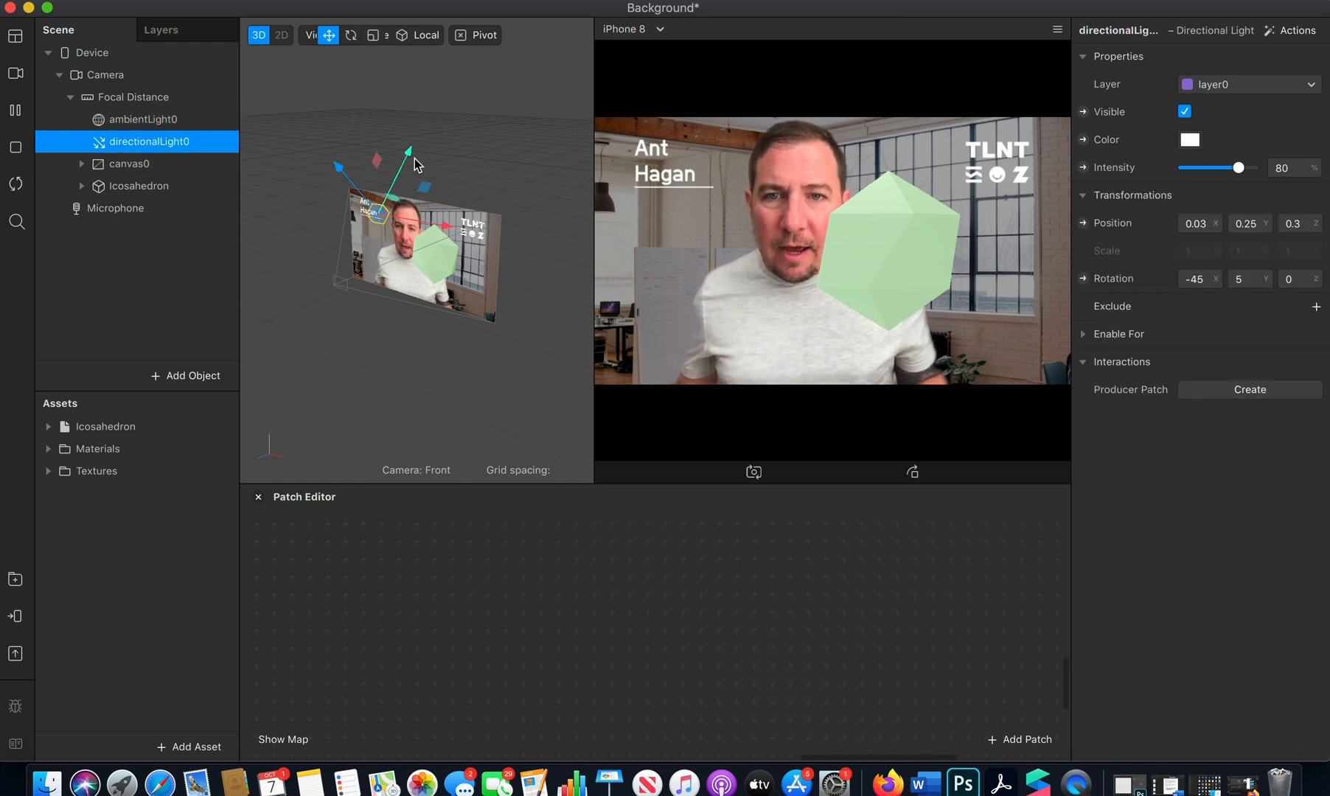
pyautogui.moveTo(410, 155); pyautogui.dragTo(315, 154)
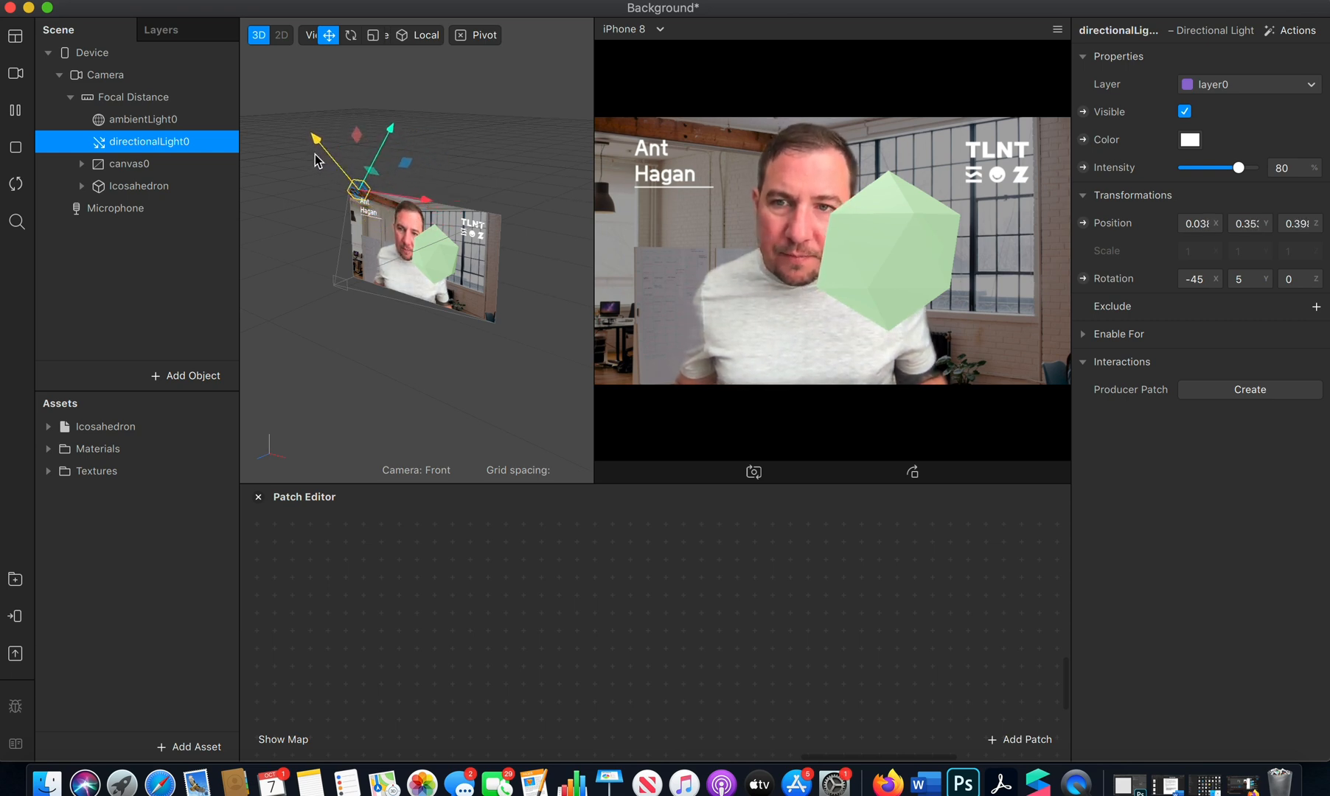
pyautogui.click(143, 121)
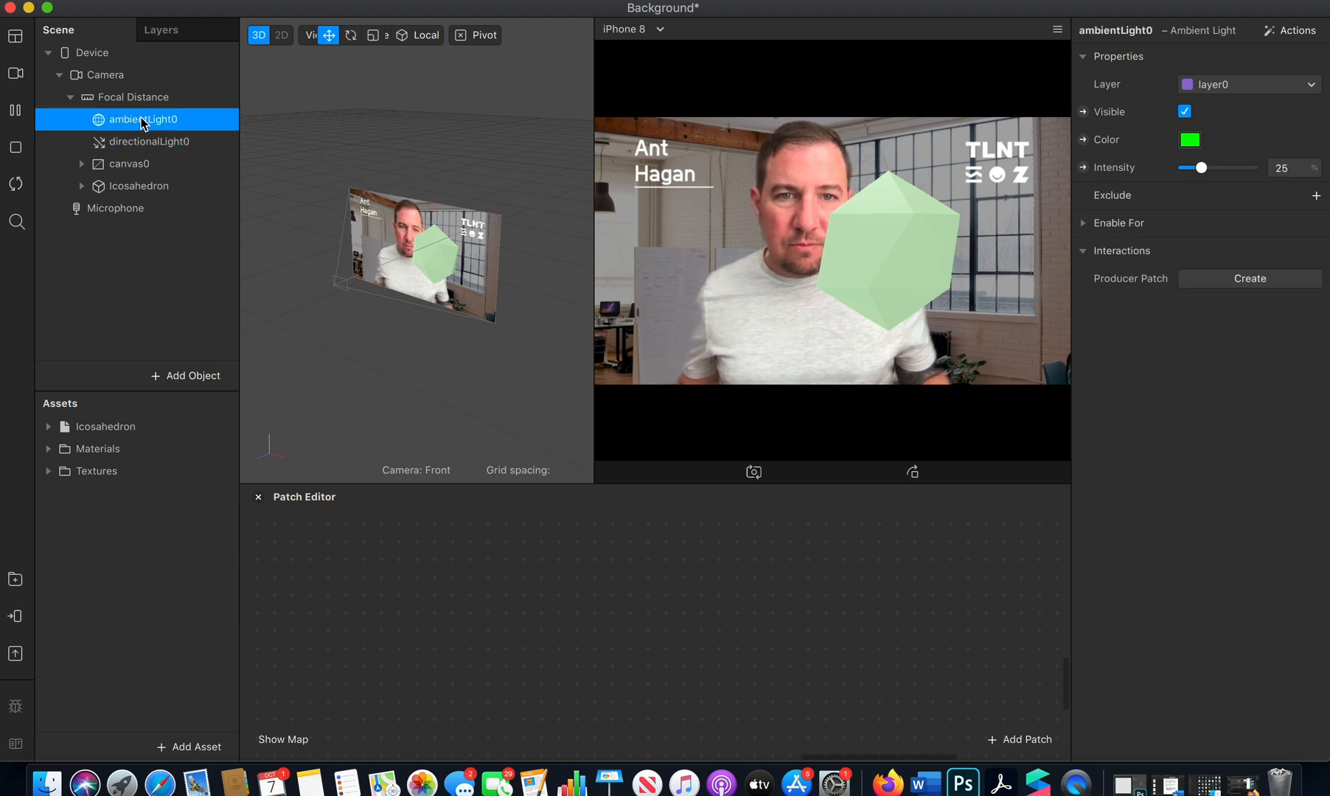
pyautogui.click(142, 141)
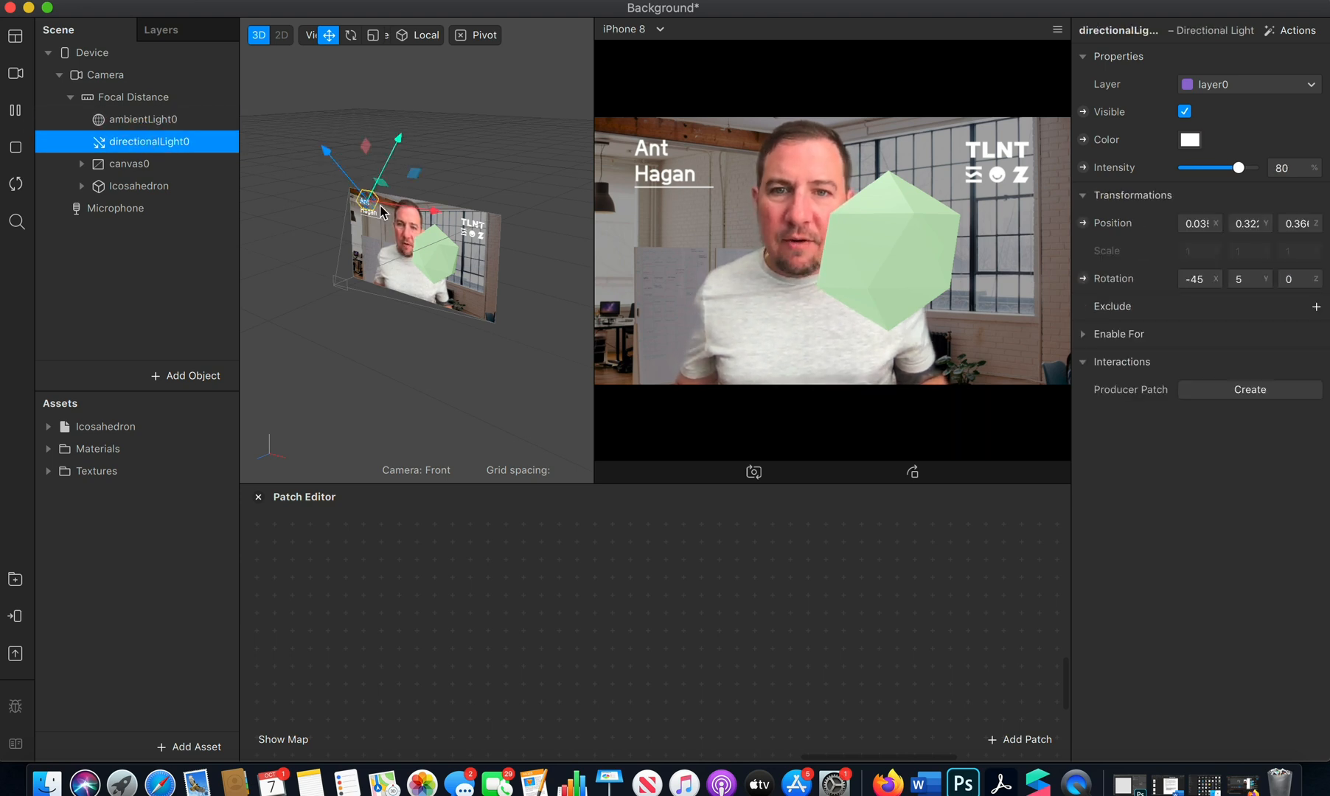
pyautogui.moveTo(422, 120); pyautogui.dragTo(499, 229)
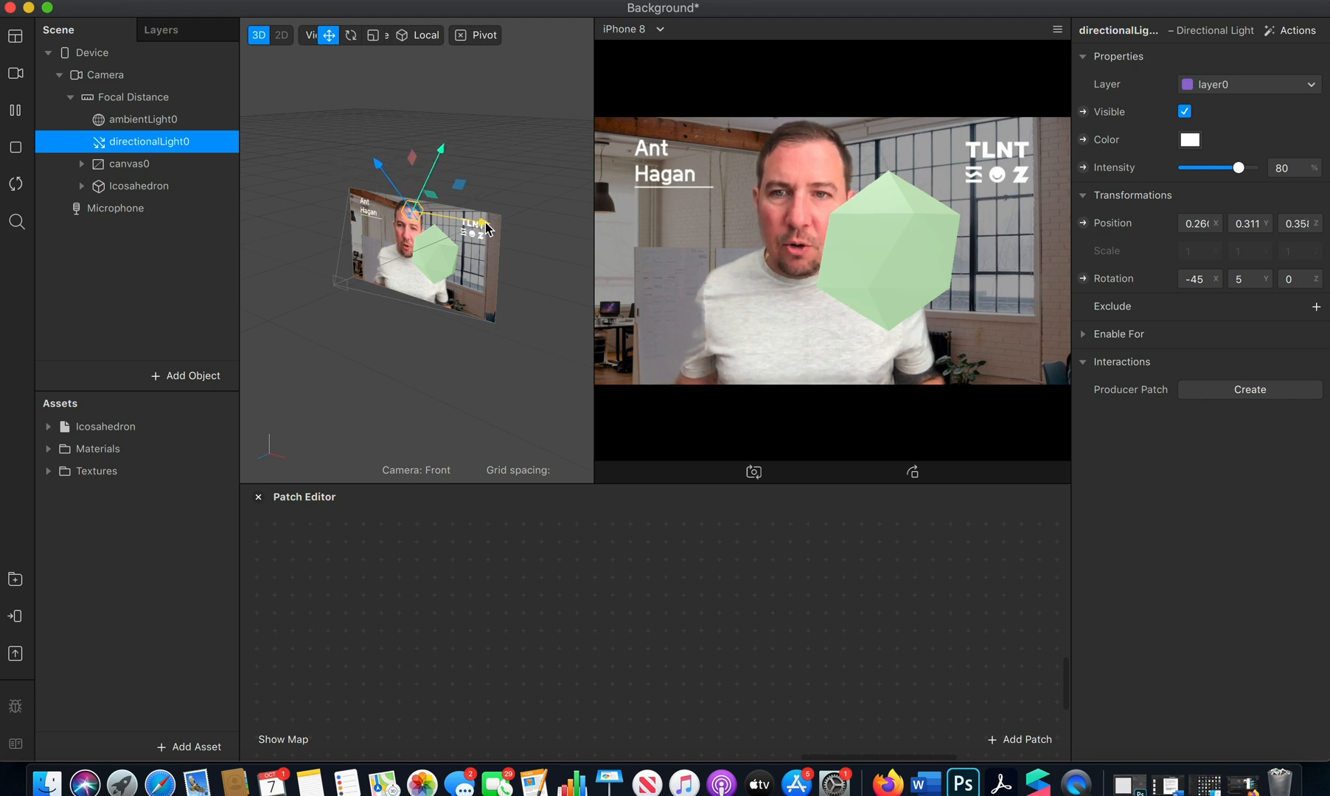
# Set the color of directionalLight0 to magenta and nudge the light slightly back along its X axis.
pyautogui.click(1190, 140)
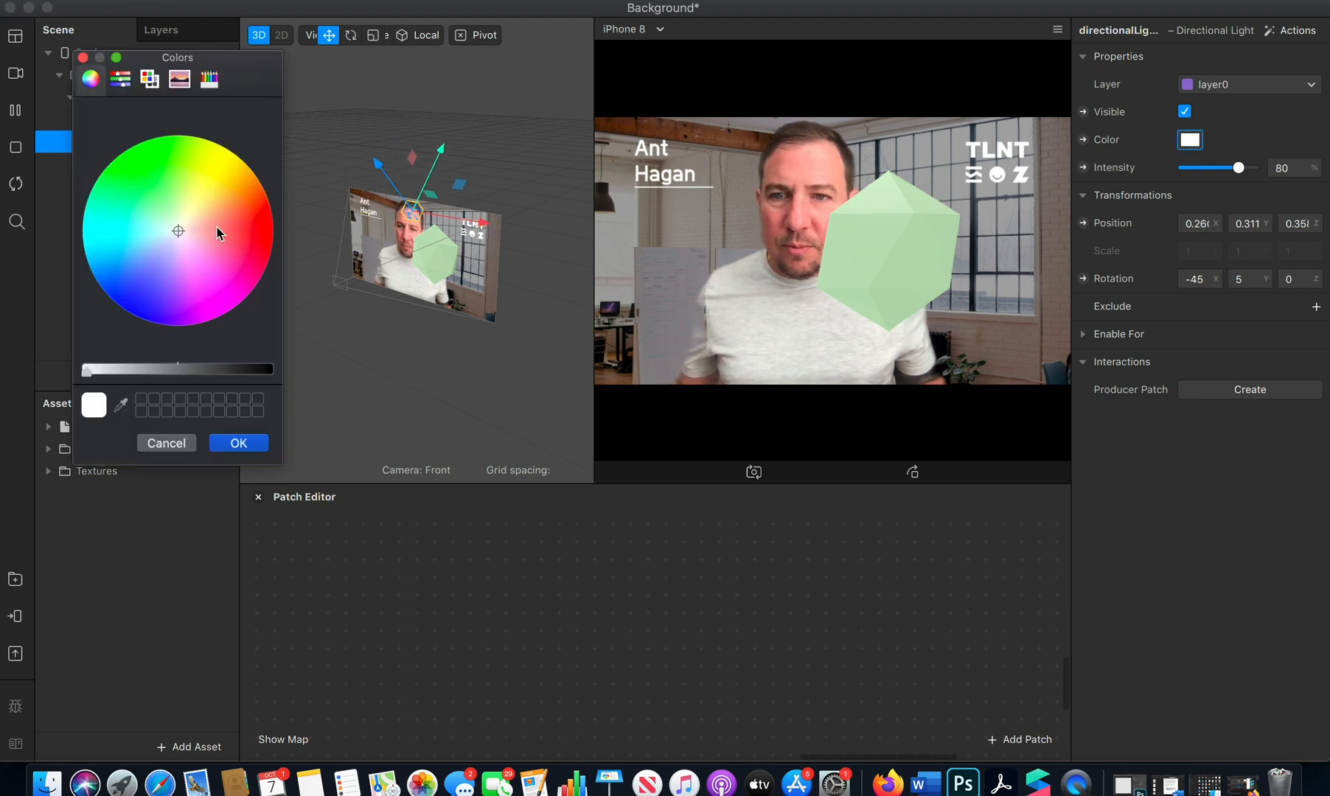
pyautogui.click(229, 303)
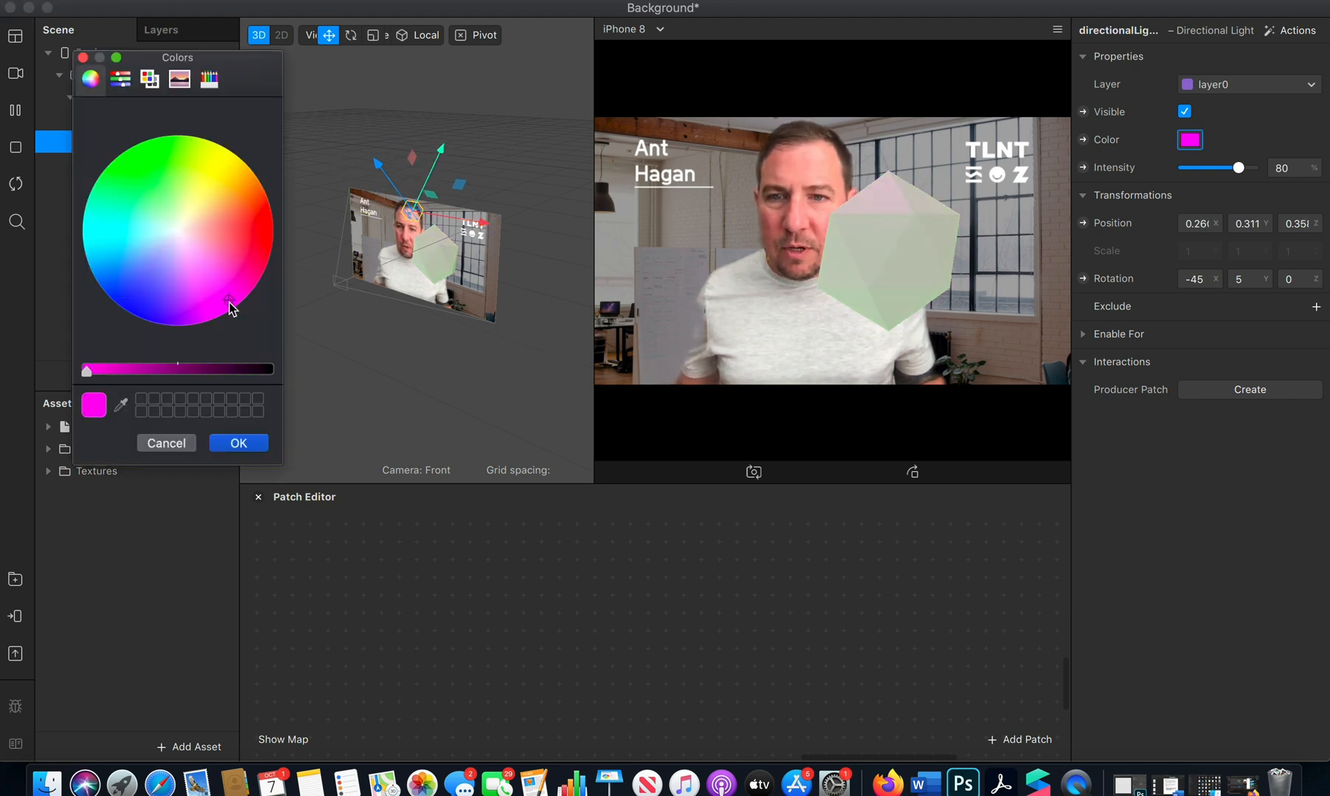
pyautogui.click(250, 442)
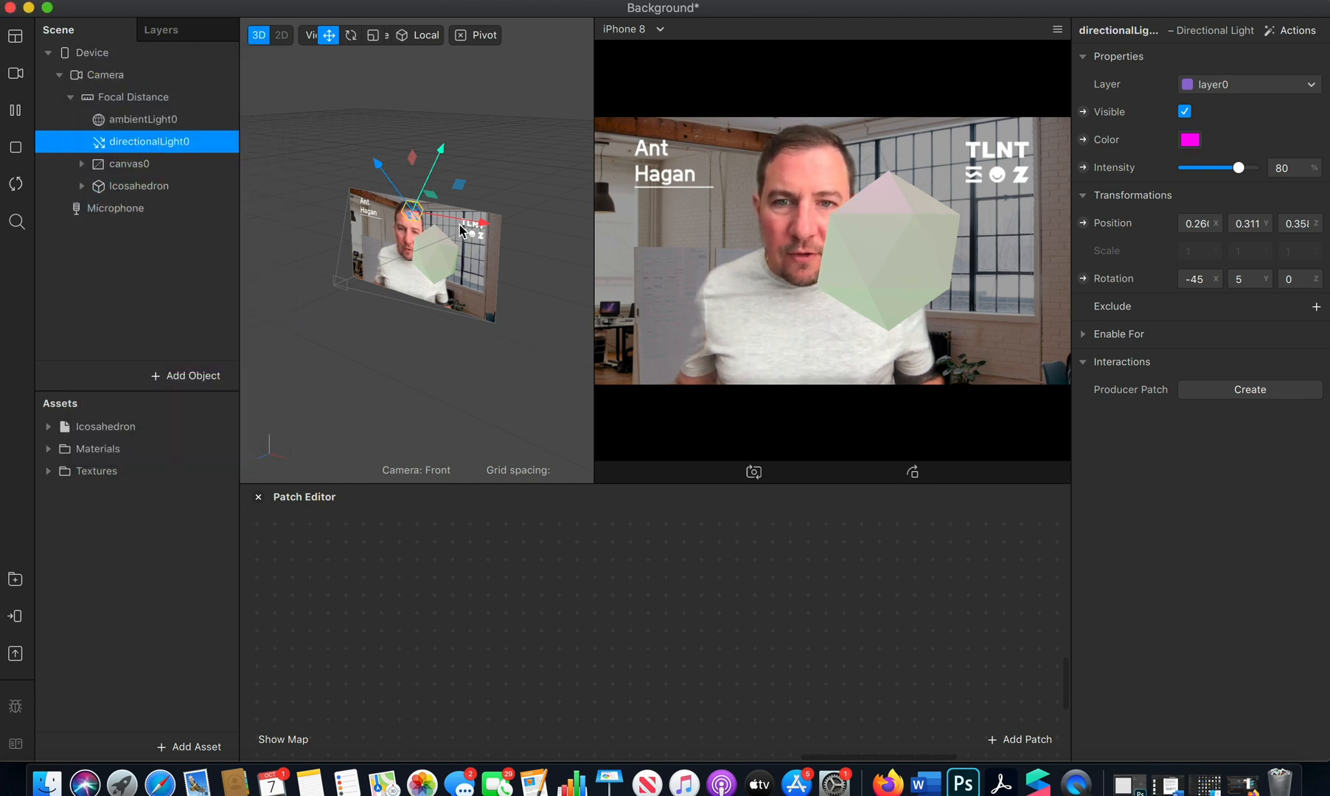
pyautogui.moveTo(483, 227)
pyautogui.mouseDown()
pyautogui.moveTo(561, 246)
pyautogui.moveTo(472, 230)
pyautogui.mouseUp()
# Change the color of ambientLight0 to cyan.
pyautogui.click(158, 120)
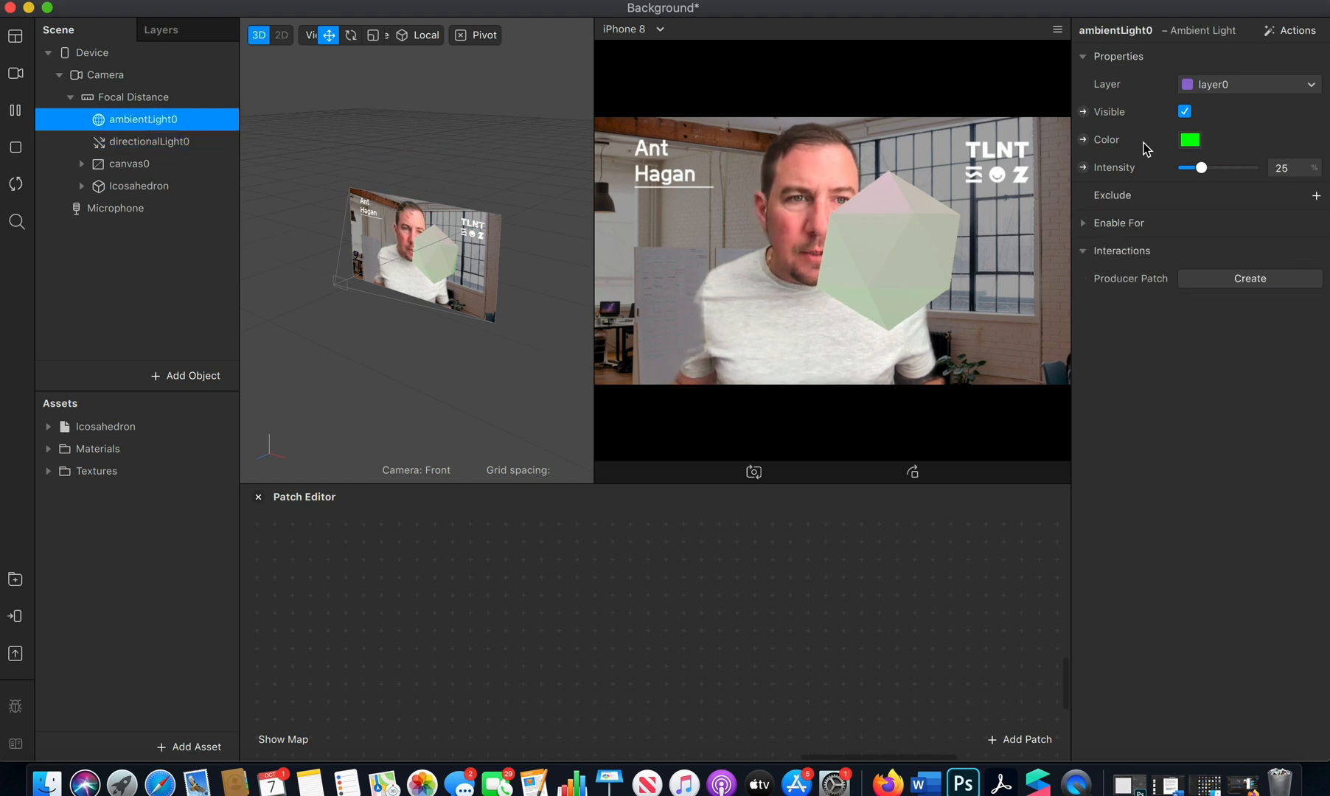
pyautogui.click(1188, 142)
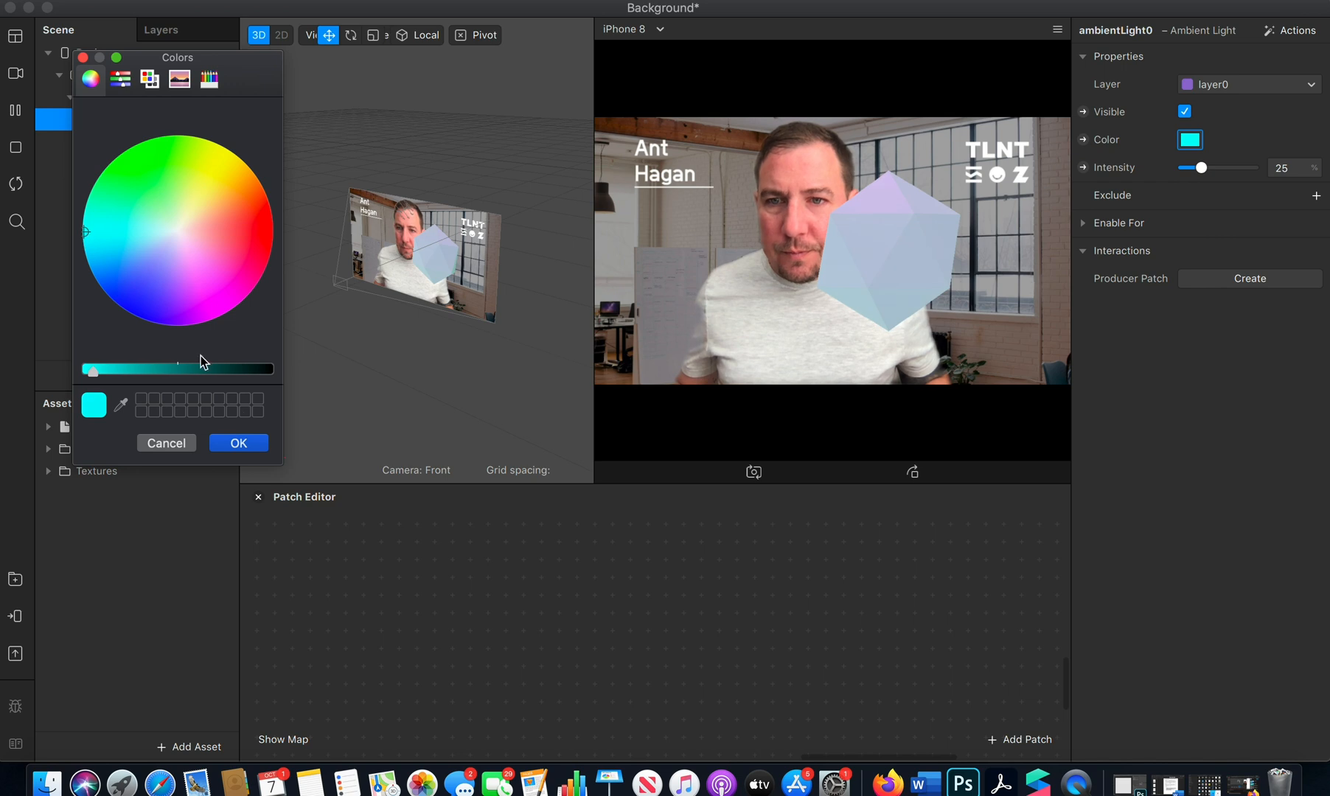
pyautogui.click(239, 444)
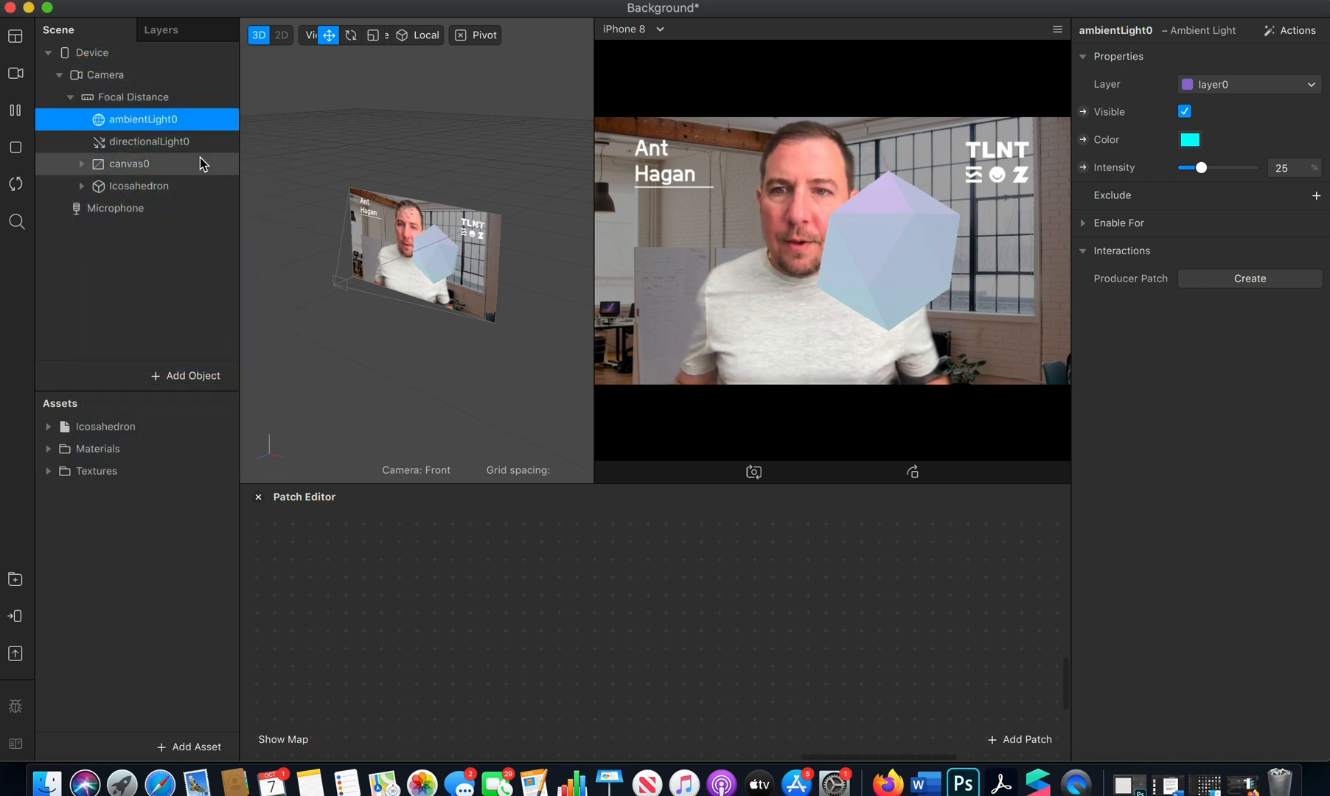
# Move directionalLight0 in the 3D view to a position of about 0.19, 0.06, 0.62.
pyautogui.click(162, 146)
pyautogui.moveTo(476, 227)
pyautogui.mouseDown()
pyautogui.moveTo(564, 267)
pyautogui.moveTo(460, 235)
pyautogui.mouseUp()
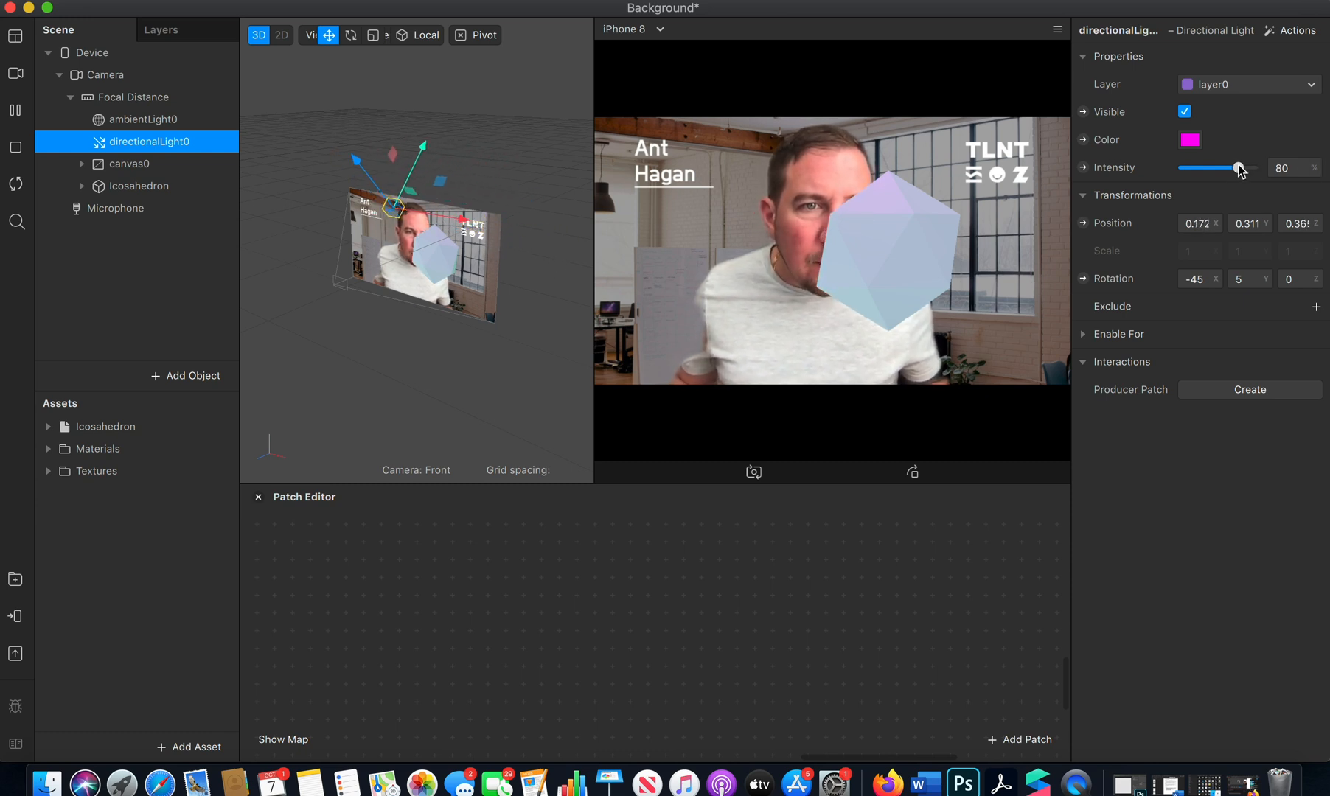
pyautogui.moveTo(423, 152); pyautogui.dragTo(397, 212)
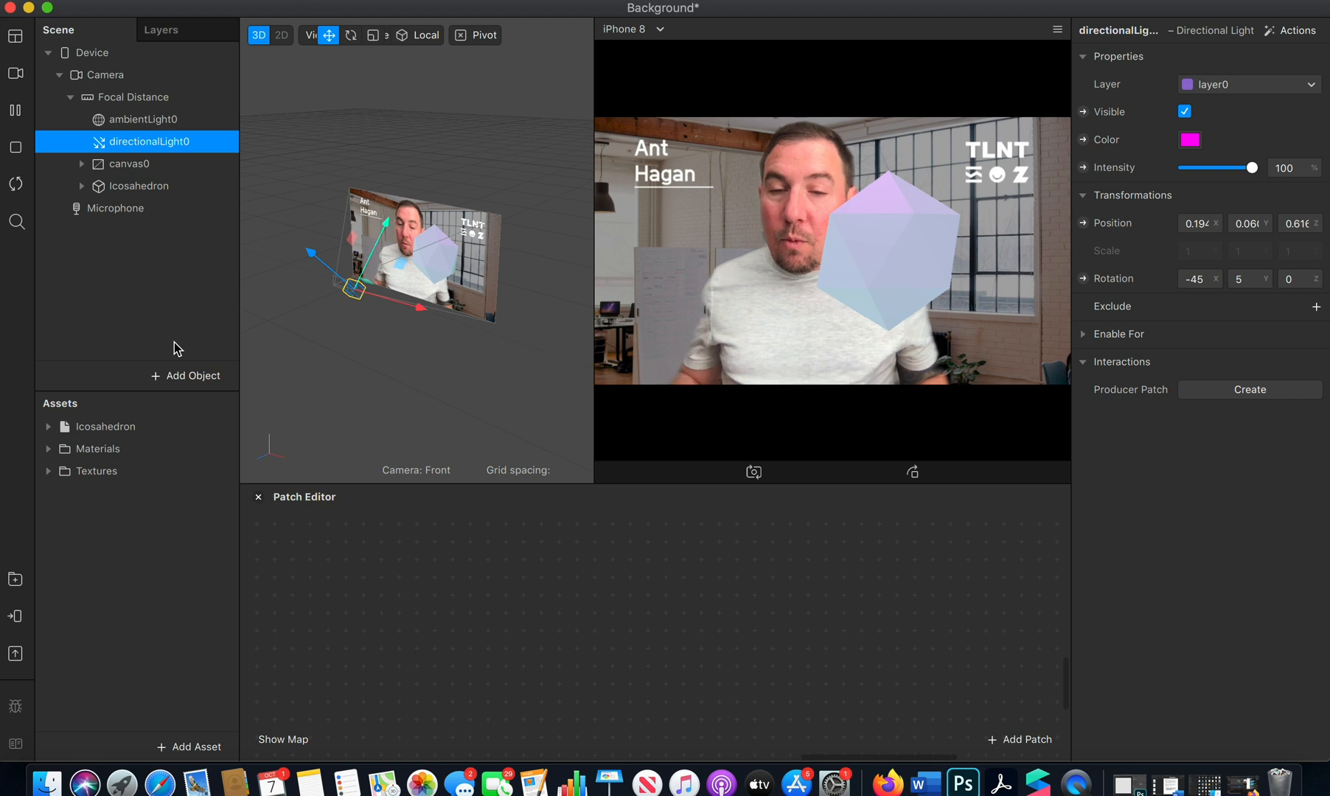
# Insert a Point Light object into the scene.
pyautogui.click(189, 377)
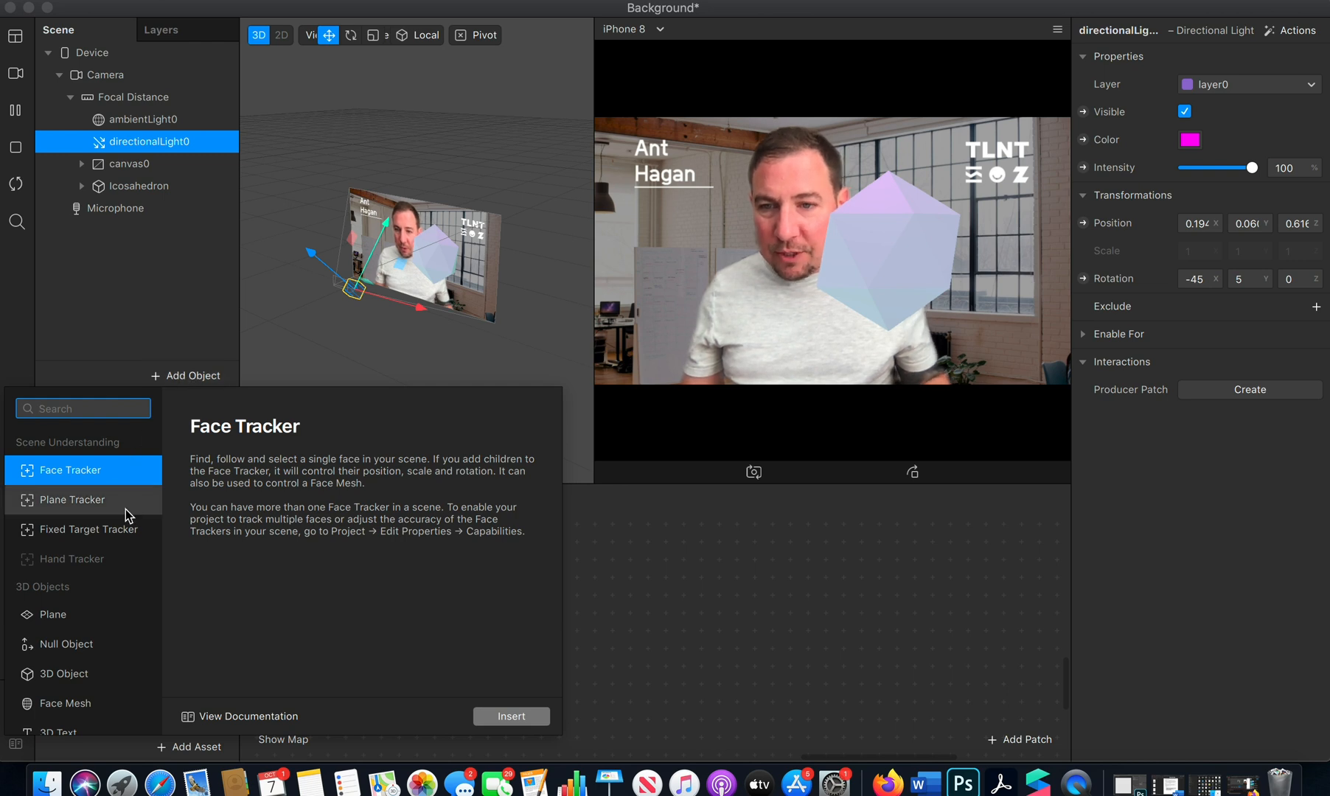
pyautogui.scroll(-10, 98, 566)
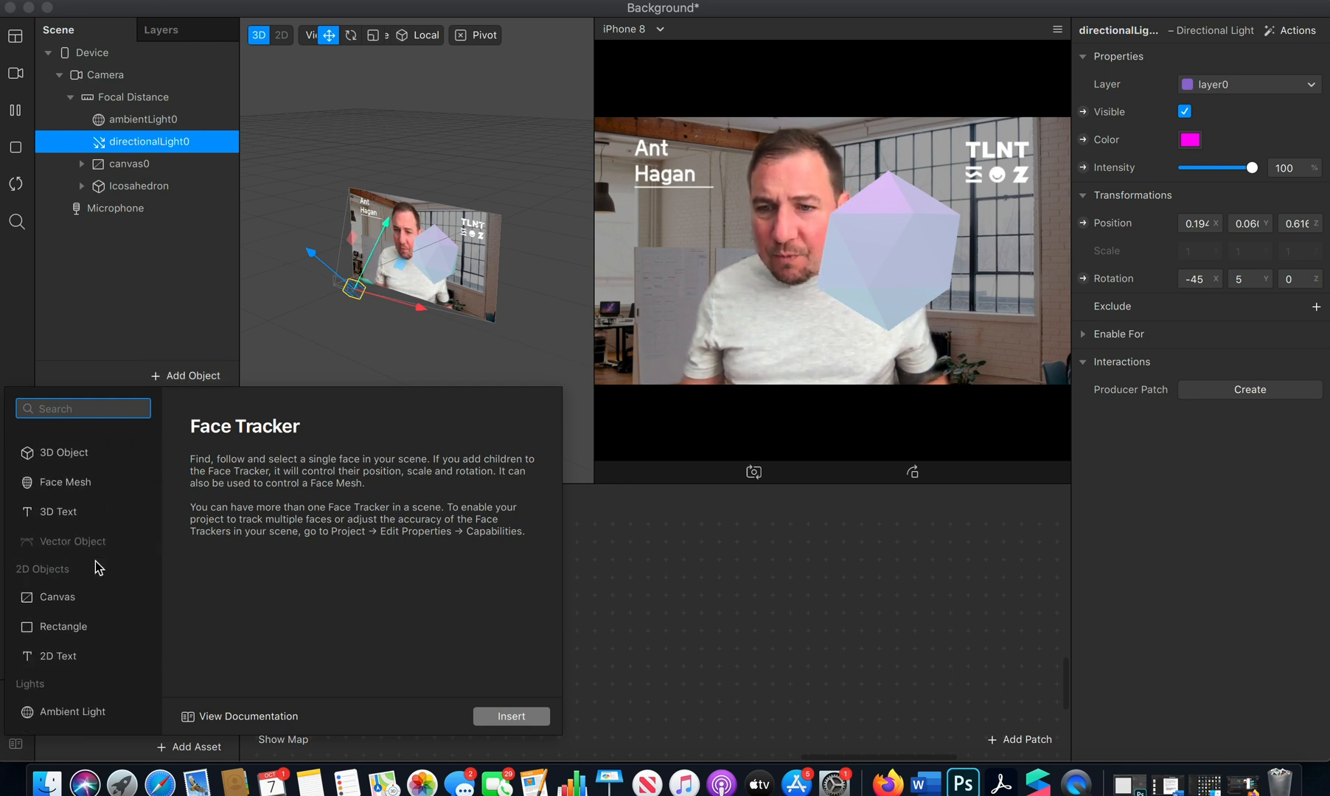
pyautogui.scroll(-3, 96, 562)
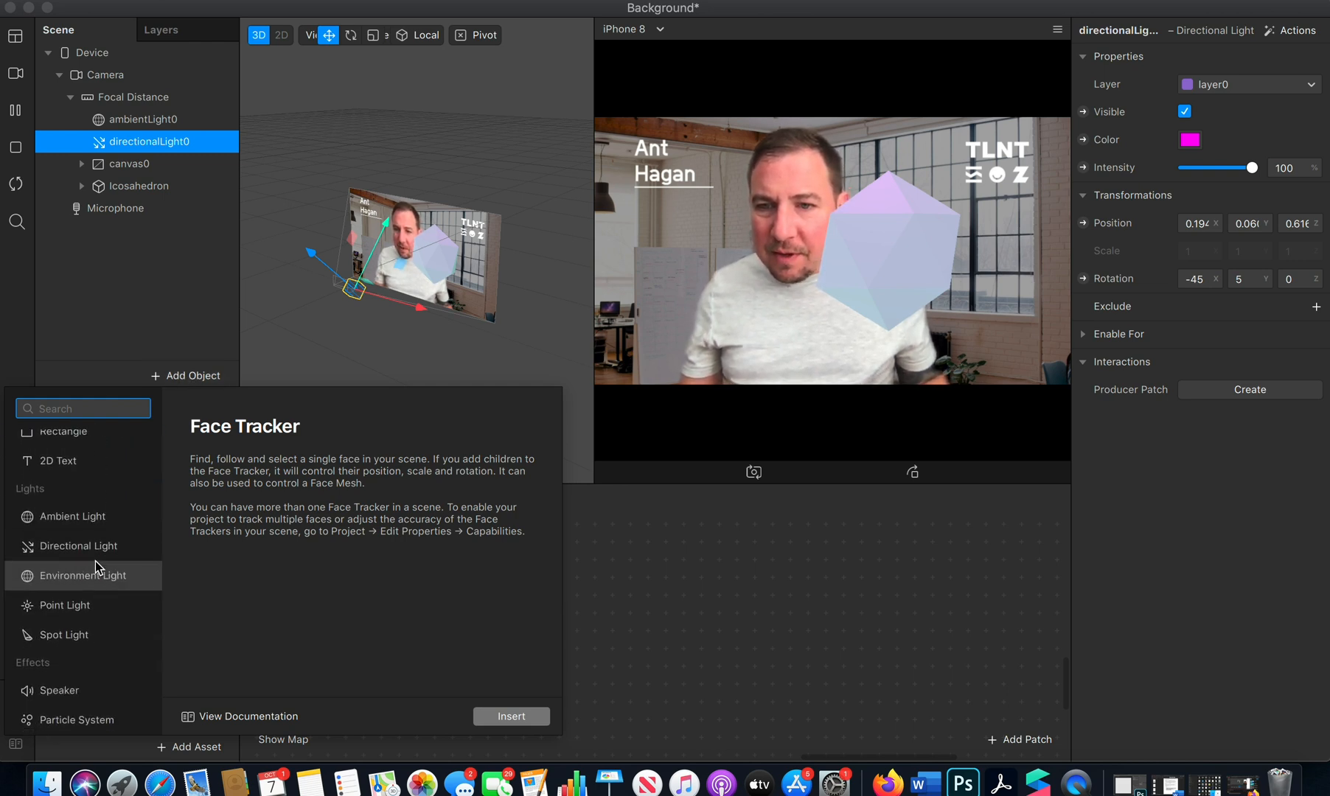
pyautogui.click(90, 608)
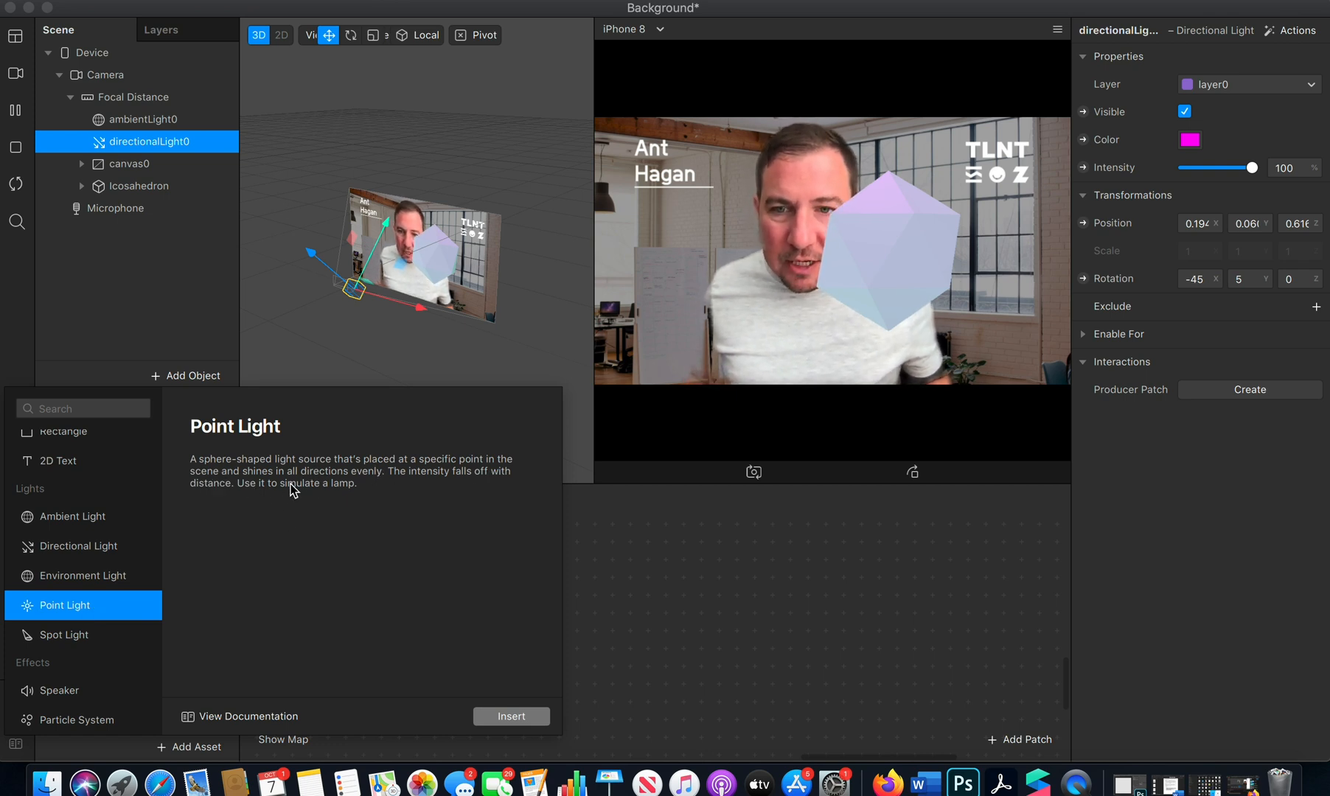
pyautogui.click(512, 717)
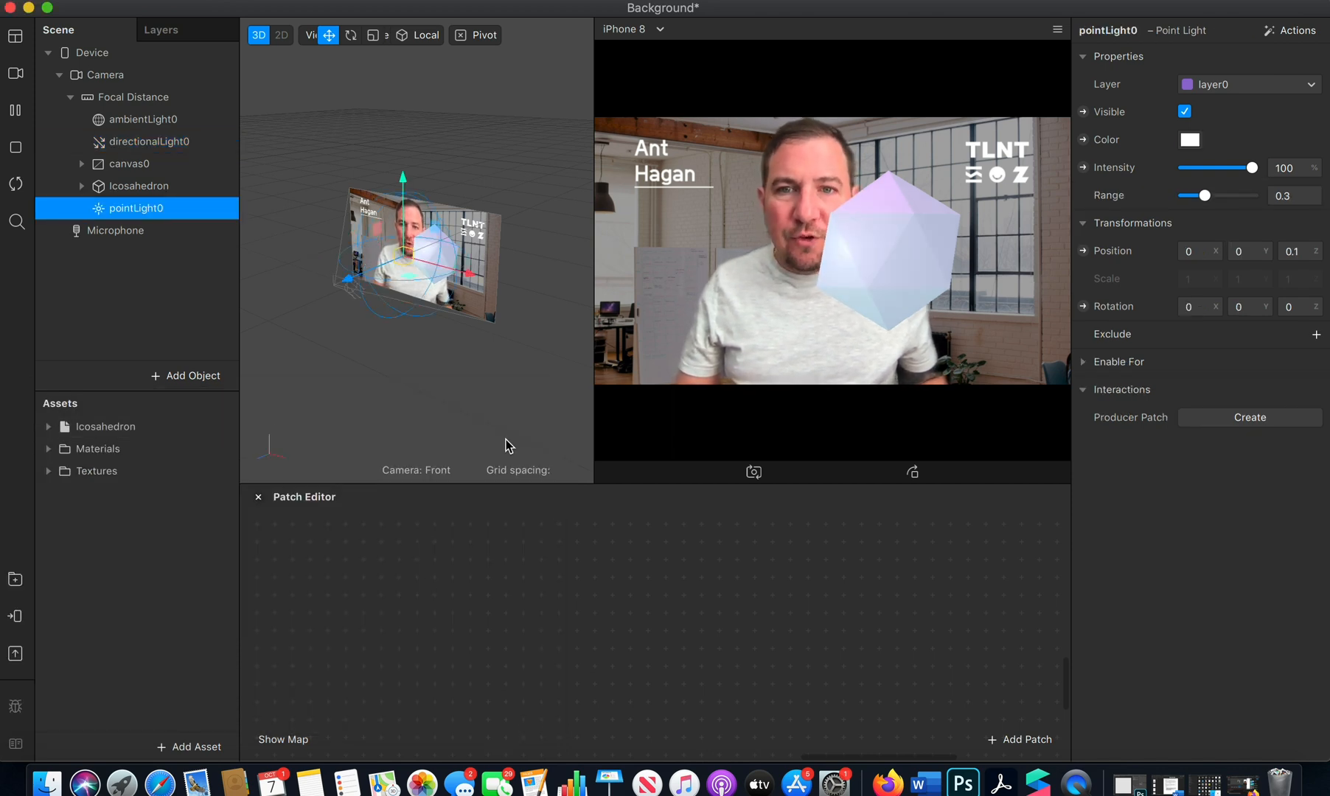
# Set the range of pointLight0 to 0.18 and move it in the 3D view to about 0.15, 0, 0.27 near the icosahedron.
pyautogui.moveTo(346, 281); pyautogui.dragTo(332, 286)
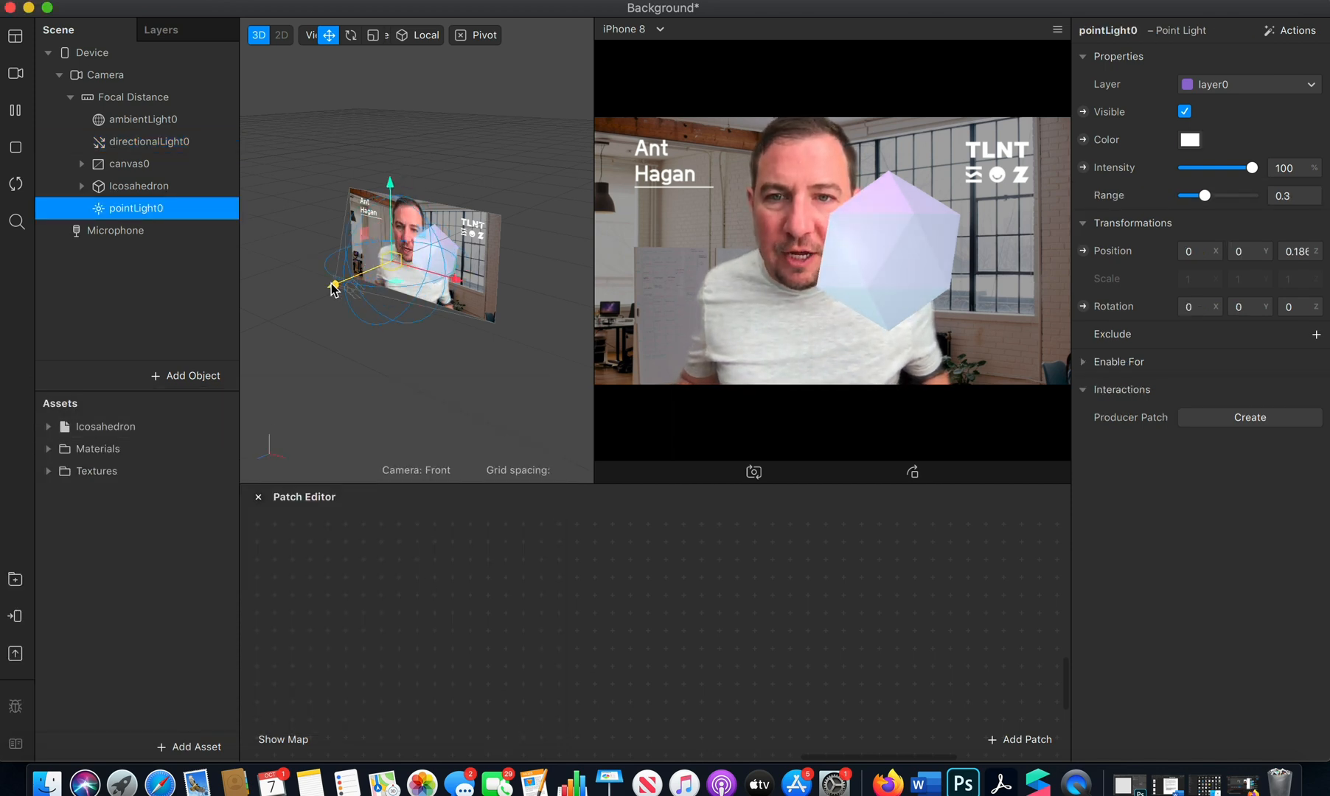
pyautogui.scroll(8, 413, 277)
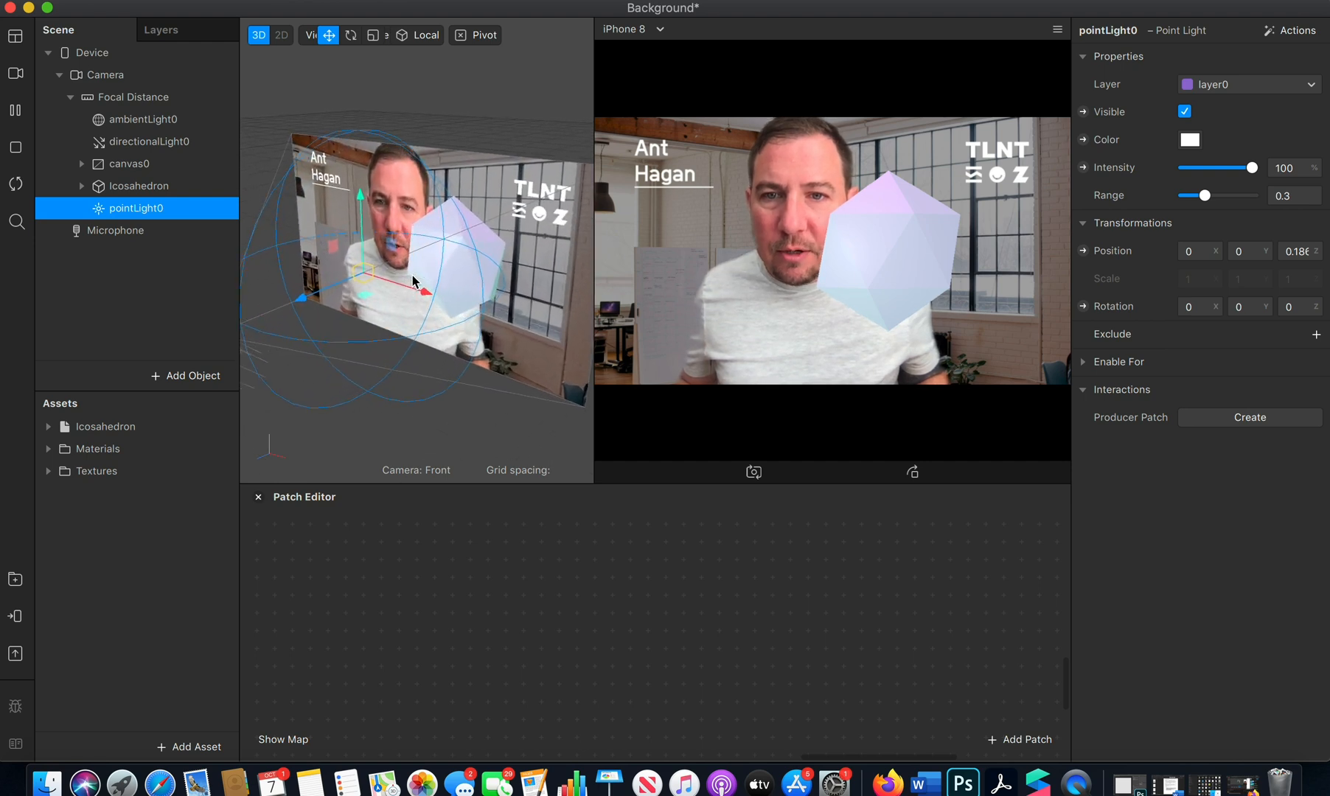
pyautogui.moveTo(302, 296)
pyautogui.mouseDown()
pyautogui.moveTo(400, 258)
pyautogui.moveTo(315, 291)
pyautogui.mouseUp()
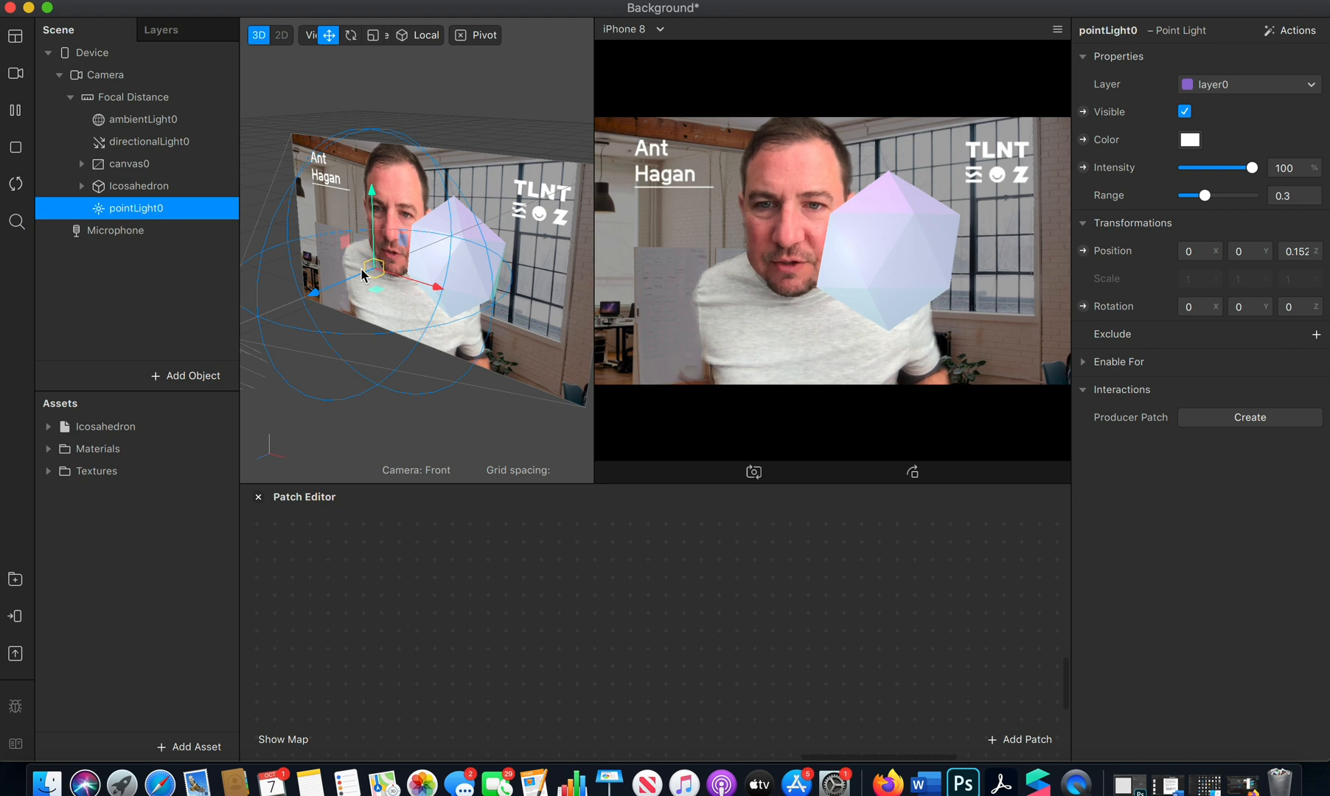
pyautogui.moveTo(432, 291); pyautogui.dragTo(493, 329)
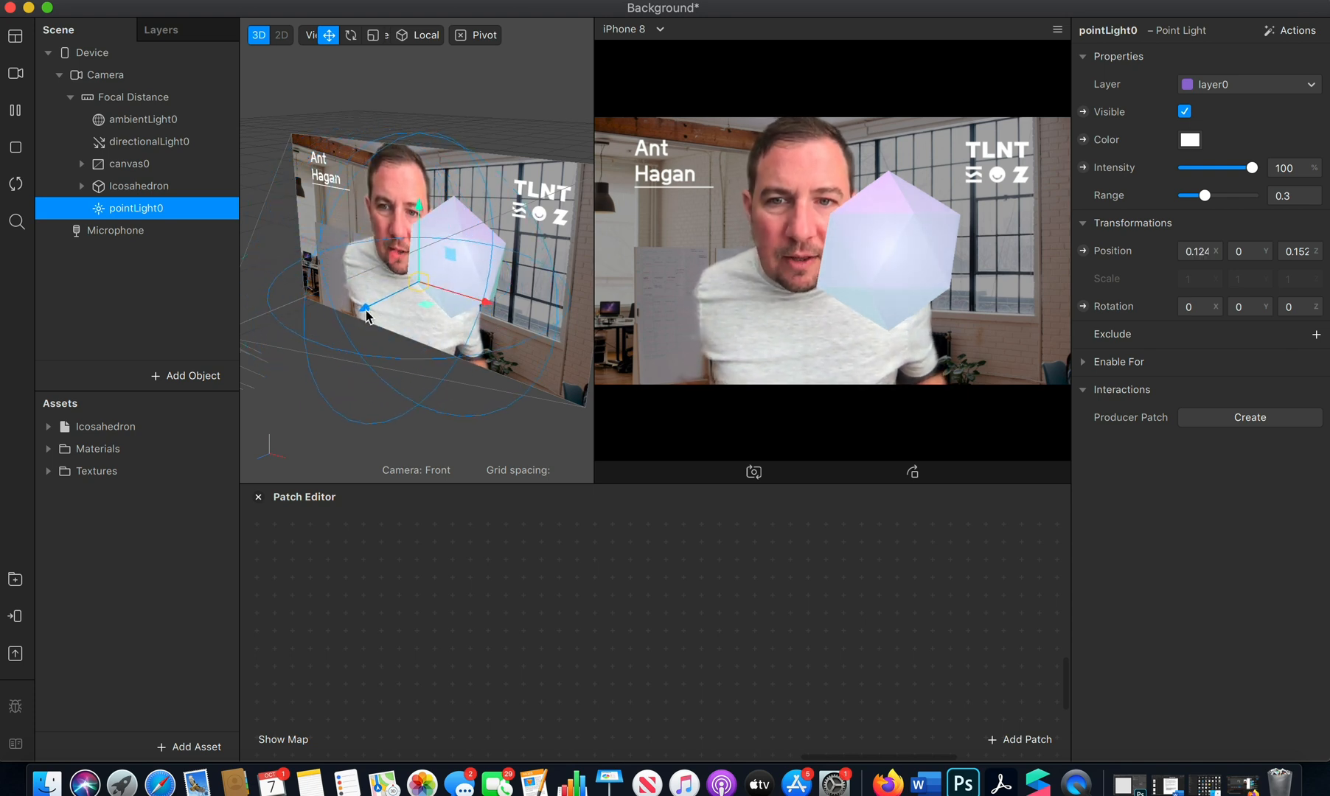
pyautogui.moveTo(350, 332); pyautogui.dragTo(334, 360)
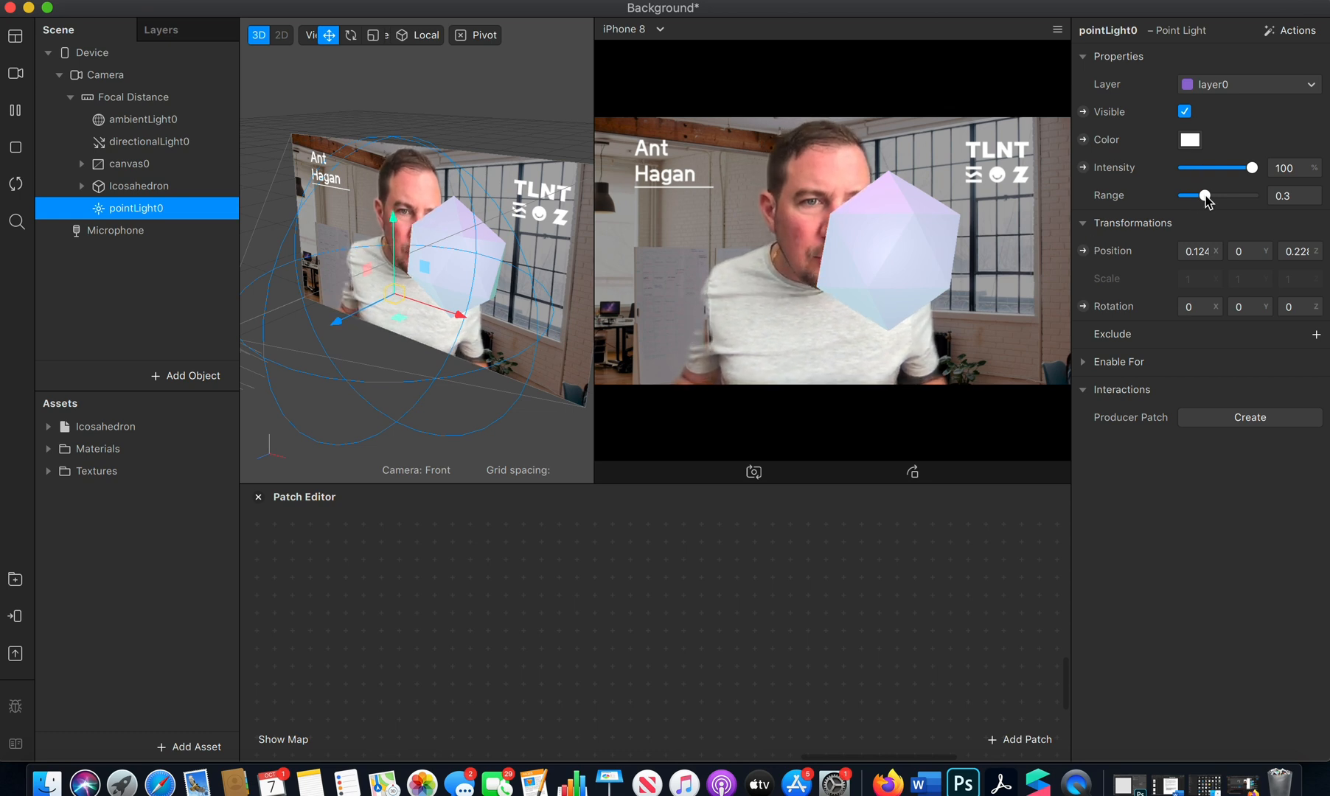
pyautogui.moveTo(339, 322); pyautogui.dragTo(289, 363)
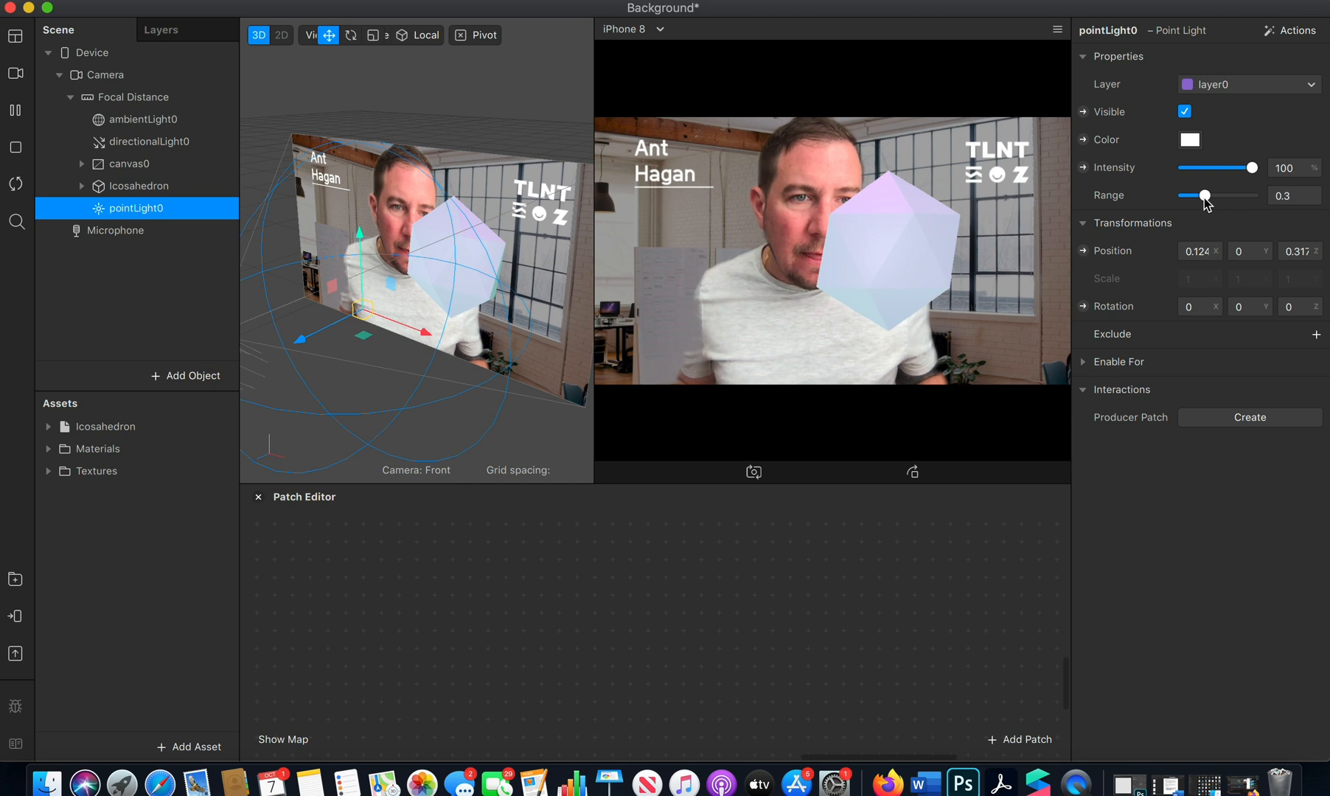
pyautogui.moveTo(1205, 198)
pyautogui.mouseDown()
pyautogui.moveTo(1222, 198)
pyautogui.moveTo(1199, 205)
pyautogui.mouseUp()
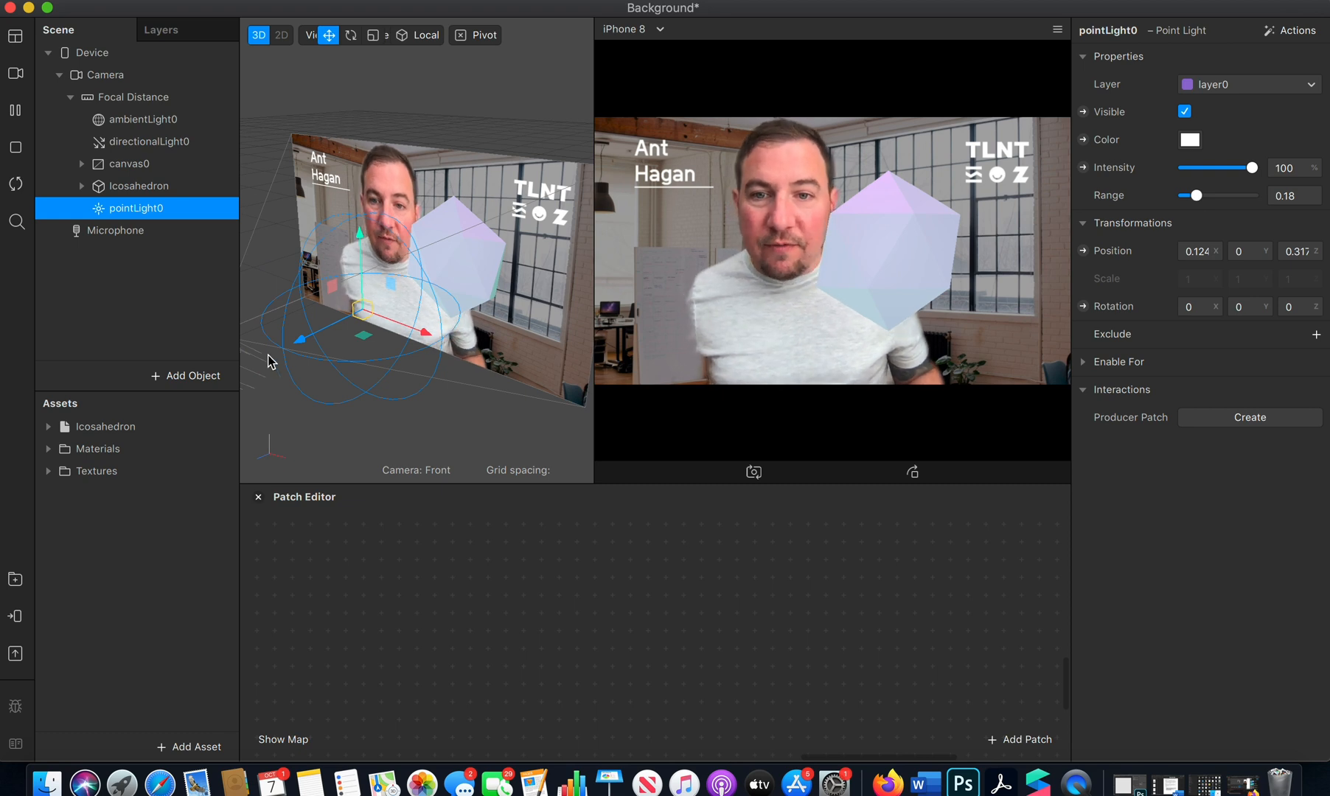
pyautogui.moveTo(301, 347); pyautogui.dragTo(504, 383)
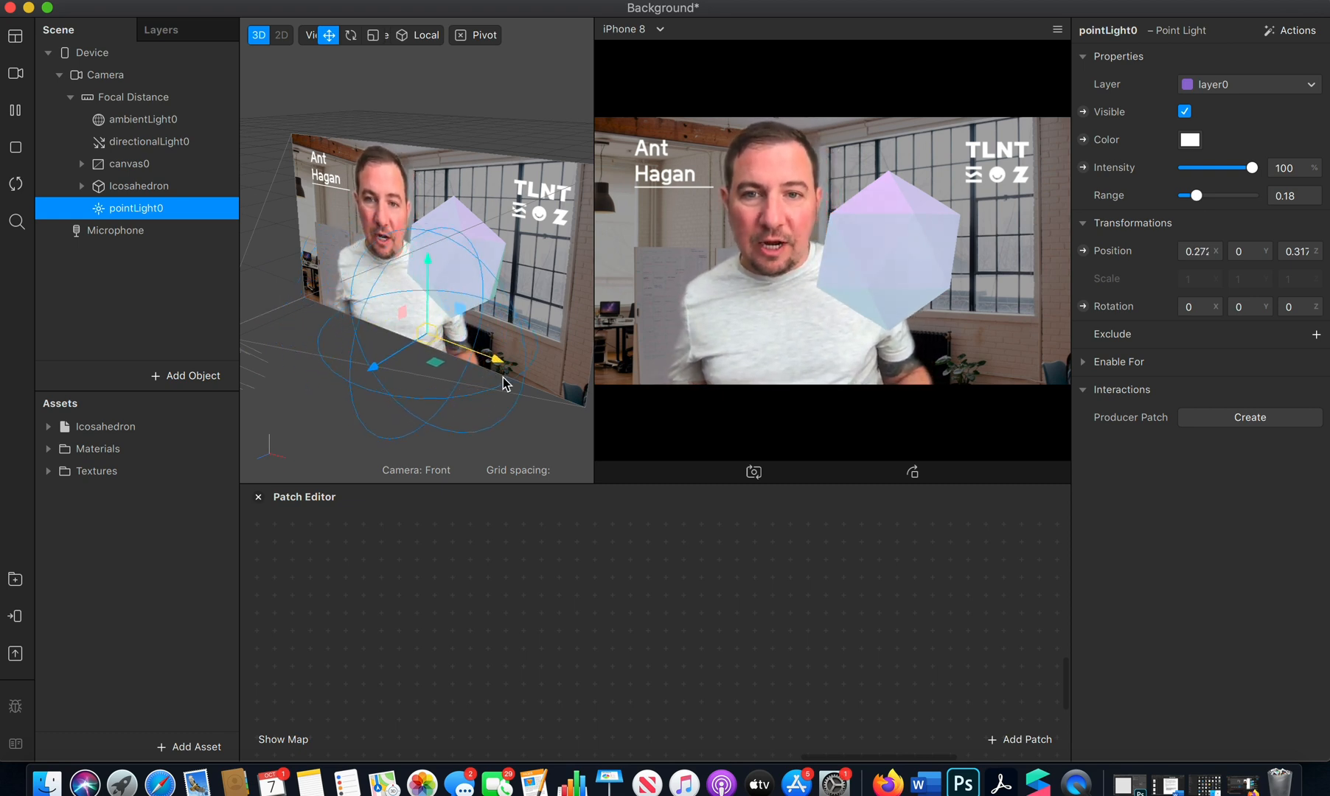
pyautogui.moveTo(438, 354); pyautogui.dragTo(435, 356)
pyautogui.moveTo(309, 351); pyautogui.dragTo(347, 338)
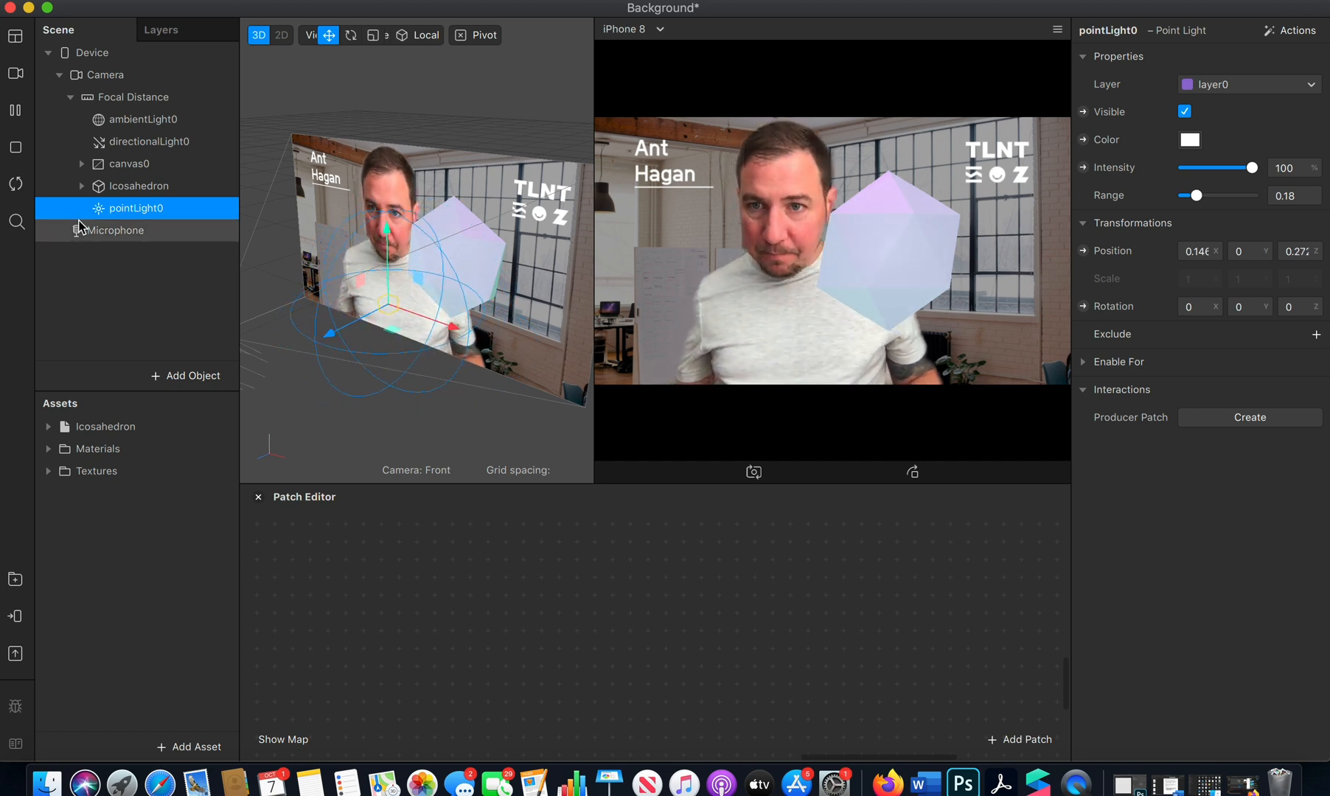
# Insert a Spot Light object into the scene.
pyautogui.click(182, 375)
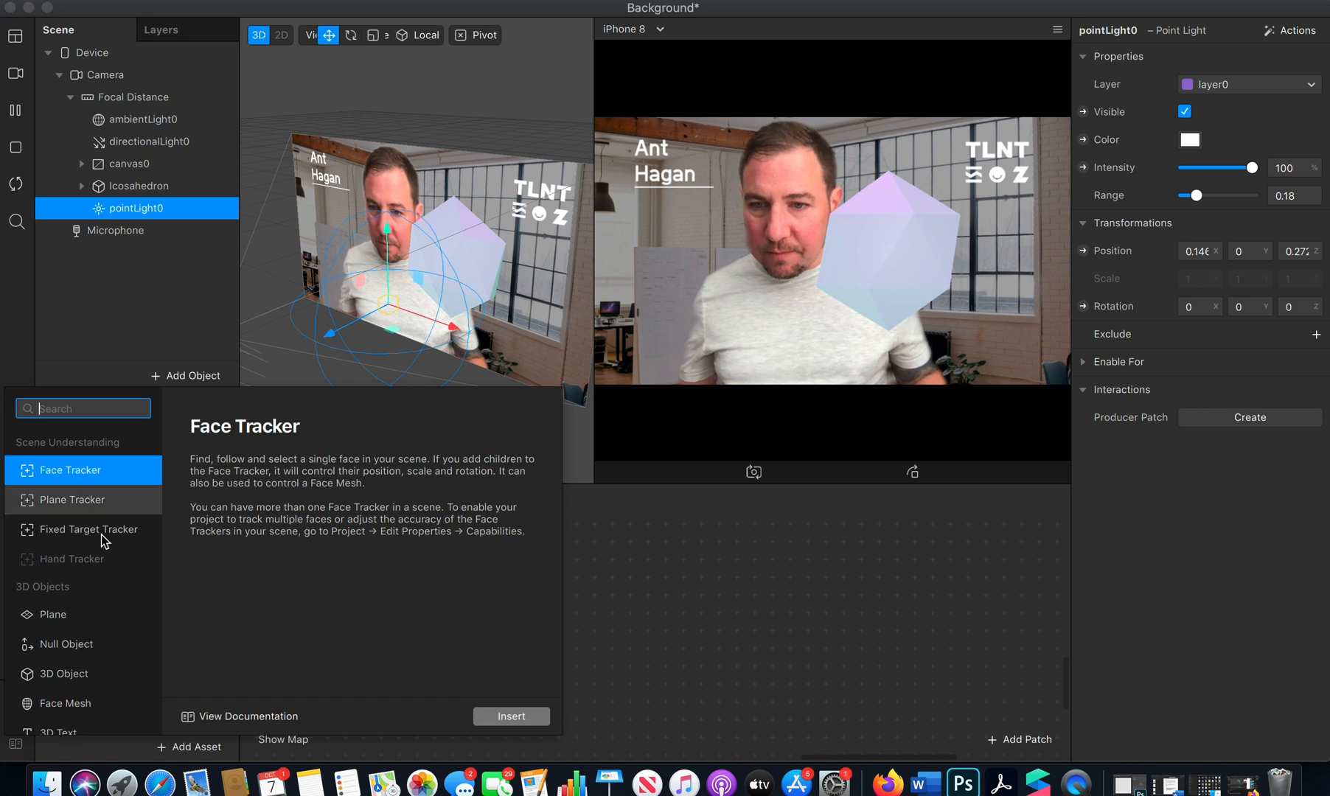
pyautogui.scroll(-8, 88, 560)
pyautogui.scroll(-4, 87, 572)
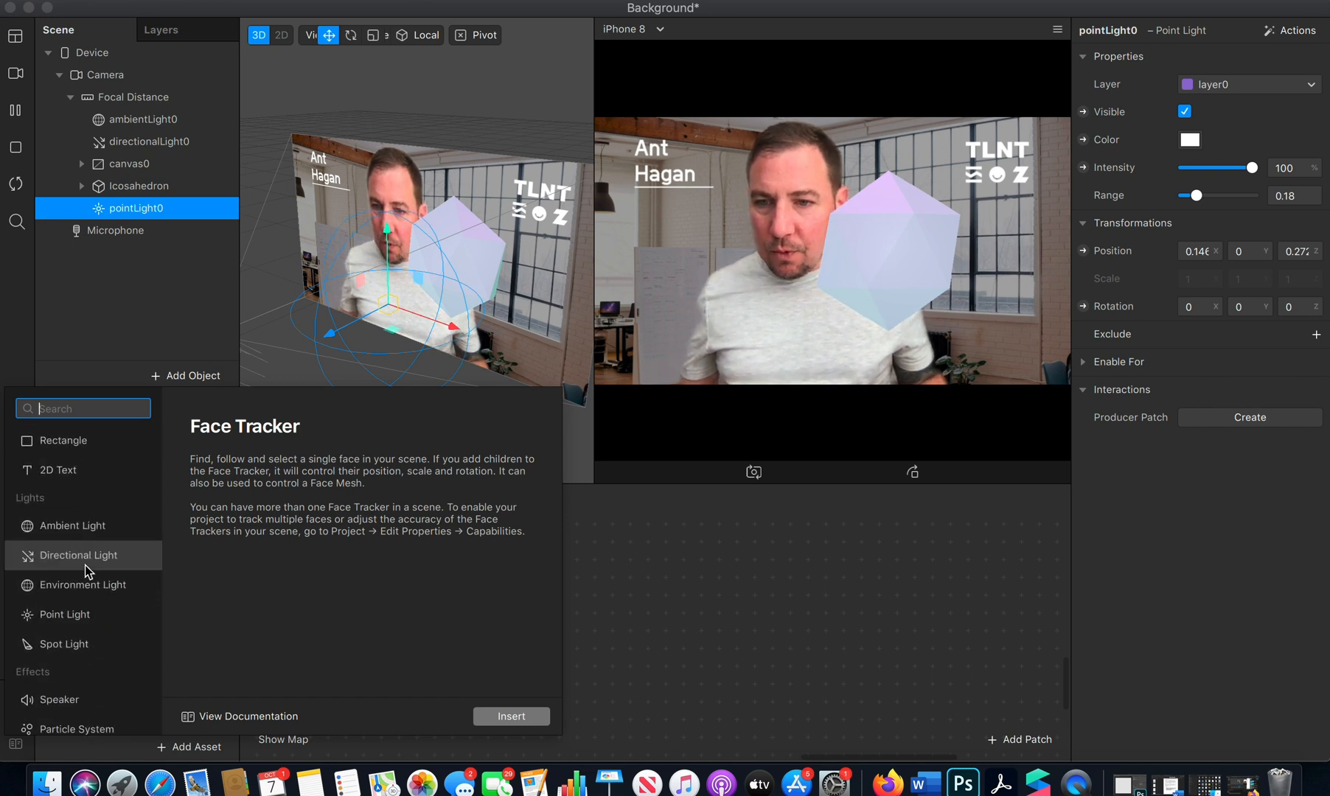
pyautogui.click(83, 644)
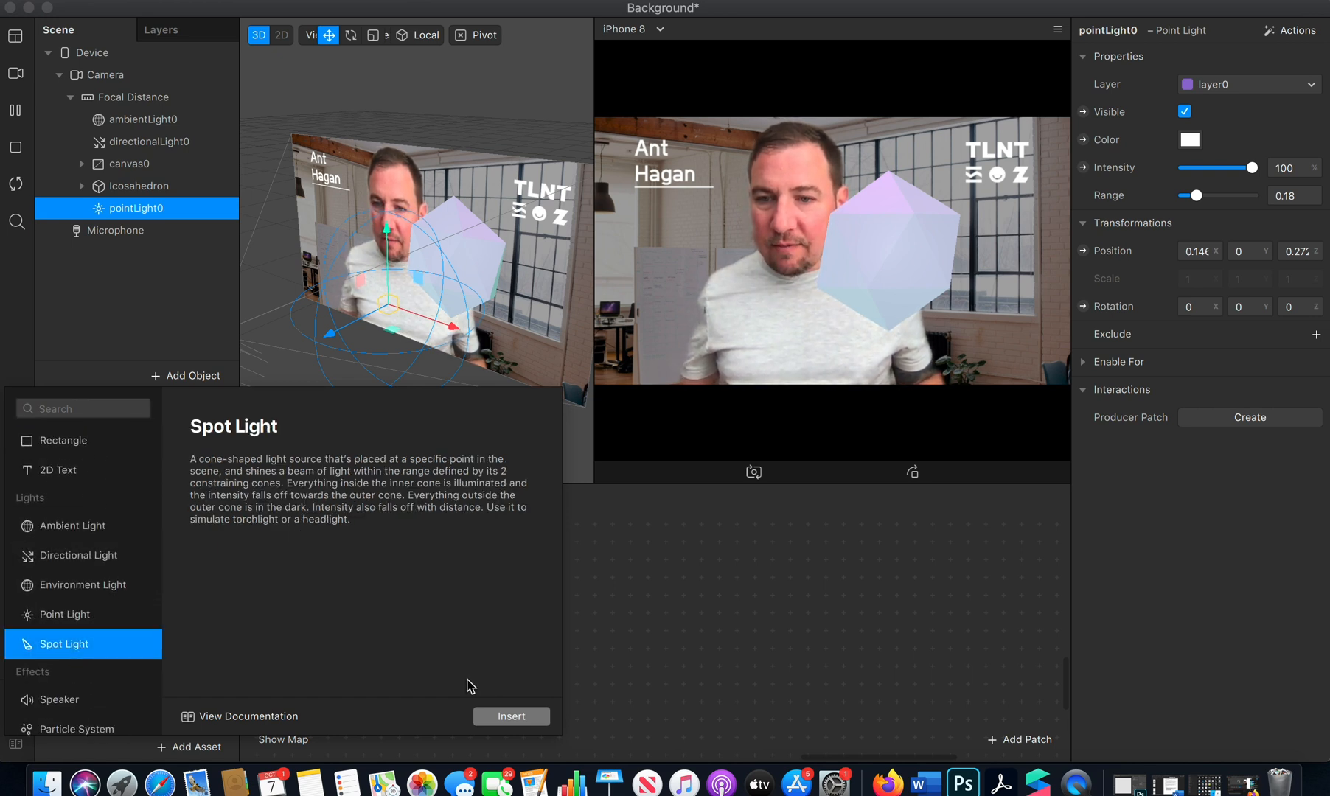
pyautogui.click(511, 716)
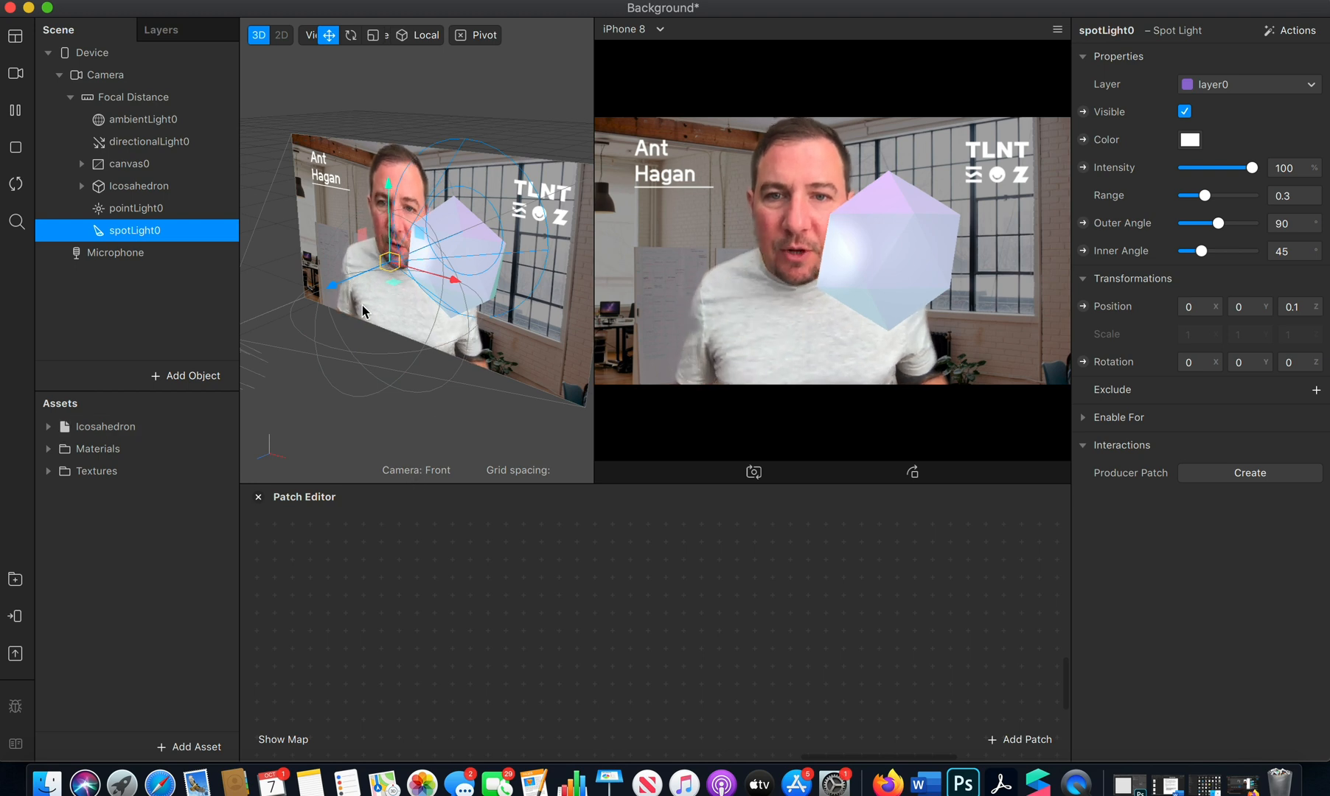
# Move spotLight0 to about 0.17, 0, 0.28 and set its range to 0.33, outer angle to 45° and inner angle to 29°.
pyautogui.moveTo(294, 309); pyautogui.dragTo(268, 325)
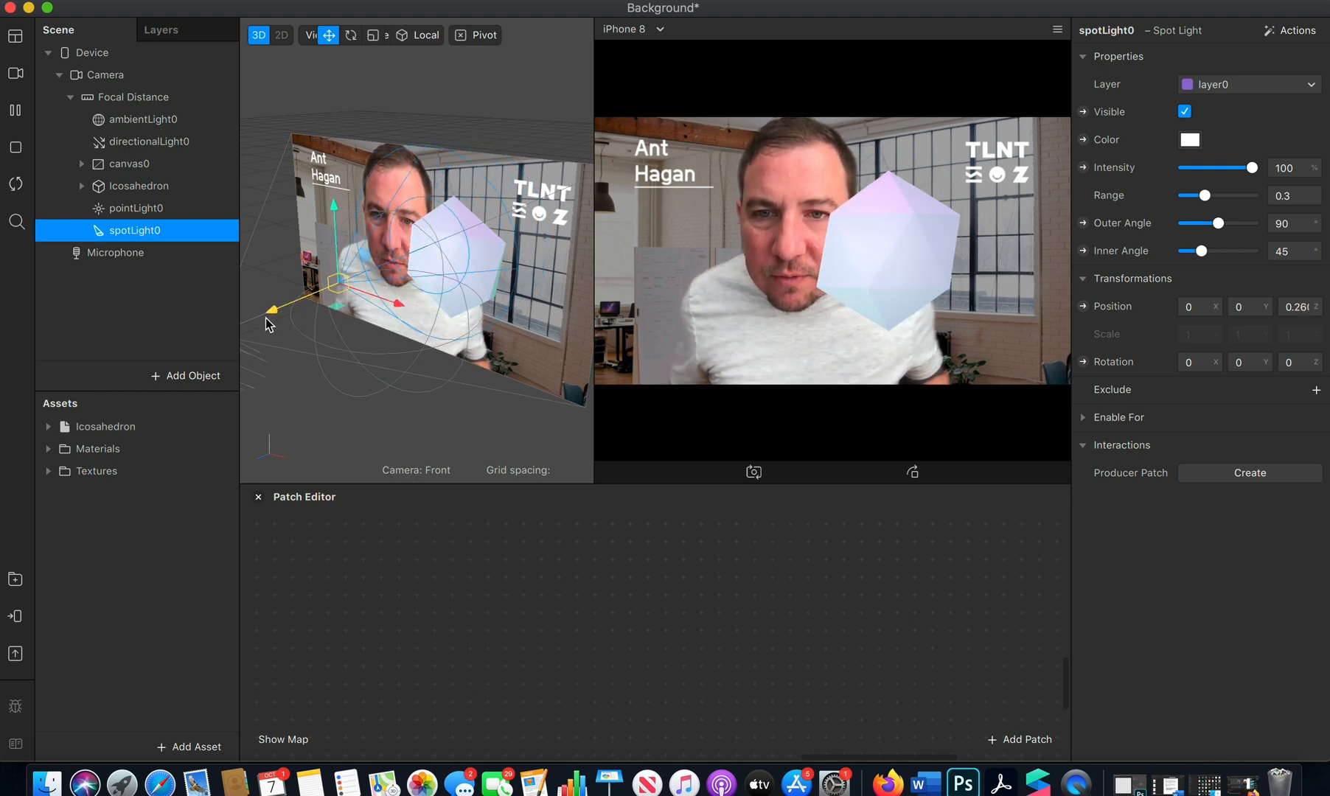
pyautogui.moveTo(414, 316); pyautogui.dragTo(425, 348)
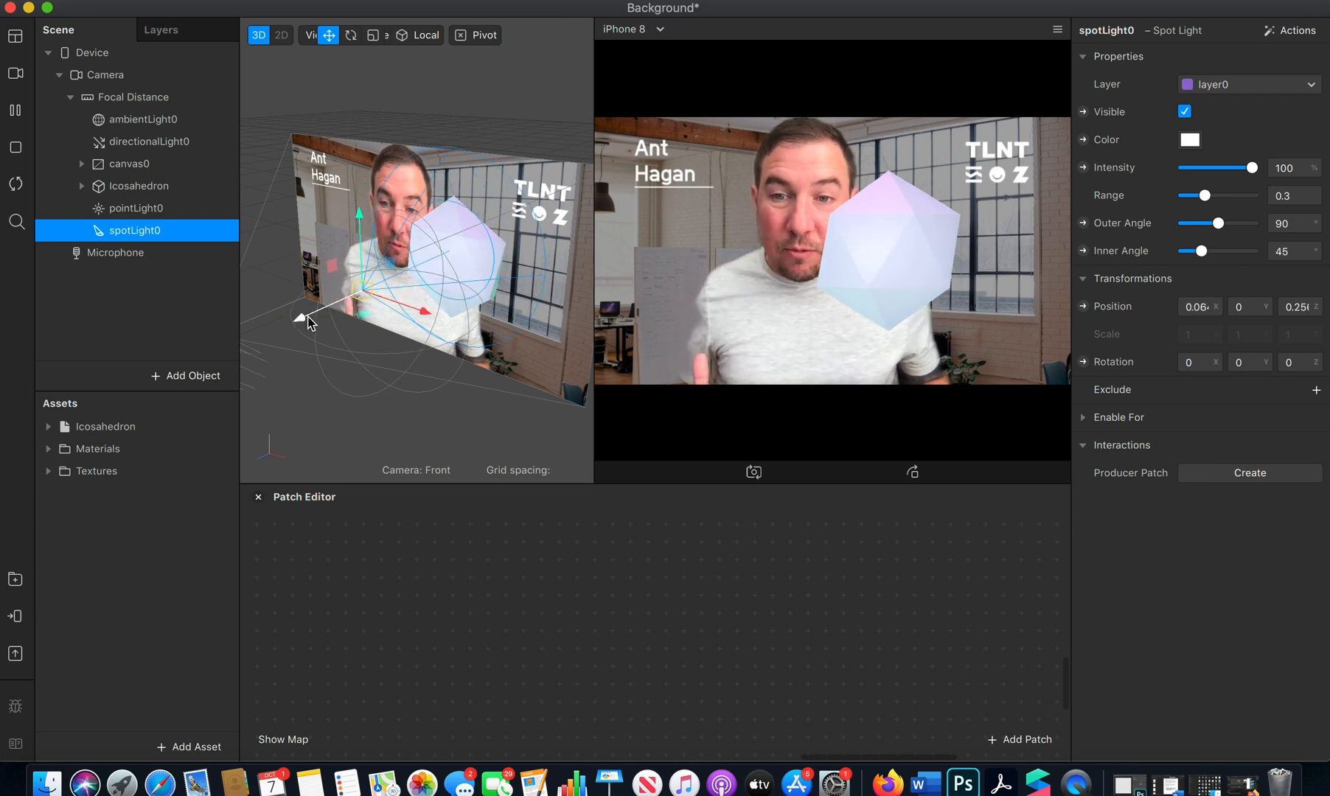
pyautogui.moveTo(300, 317); pyautogui.dragTo(258, 344)
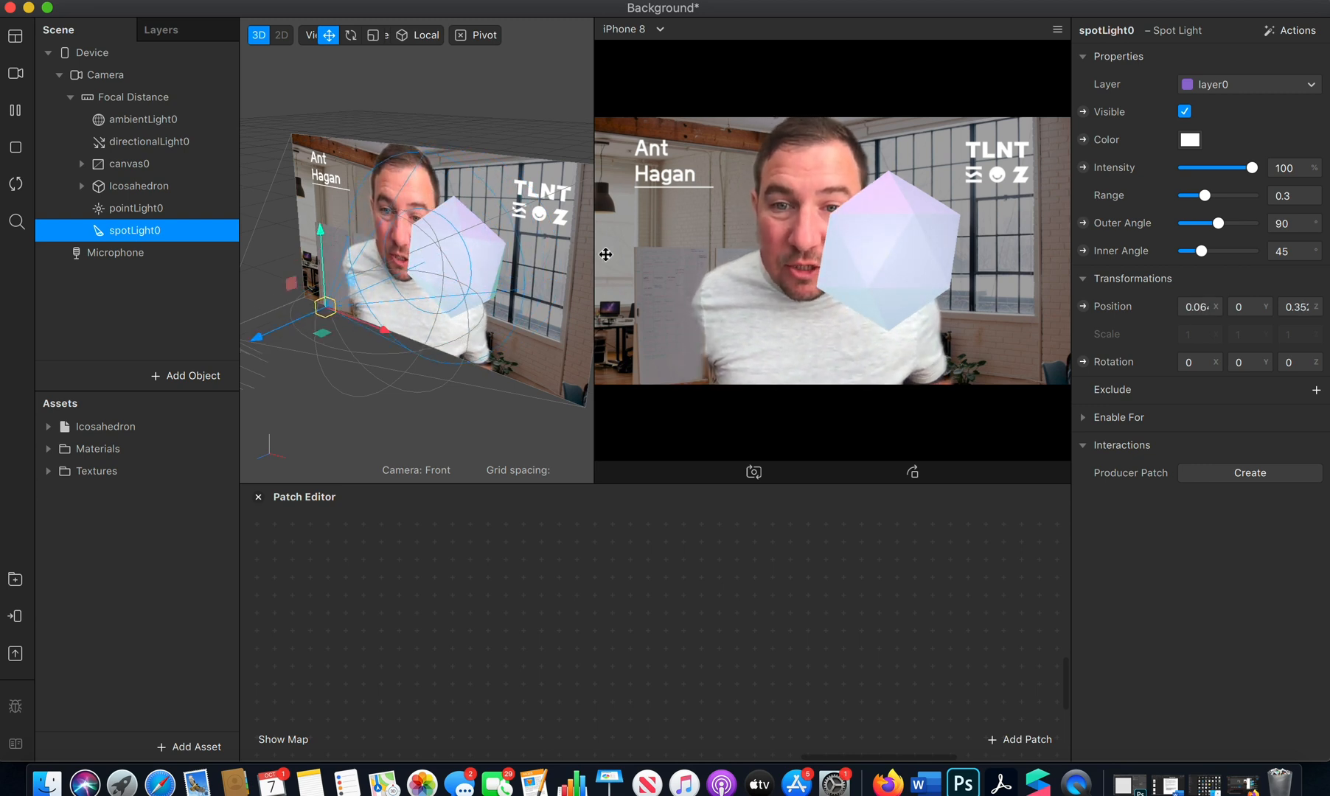
pyautogui.moveTo(1211, 197); pyautogui.dragTo(1229, 227)
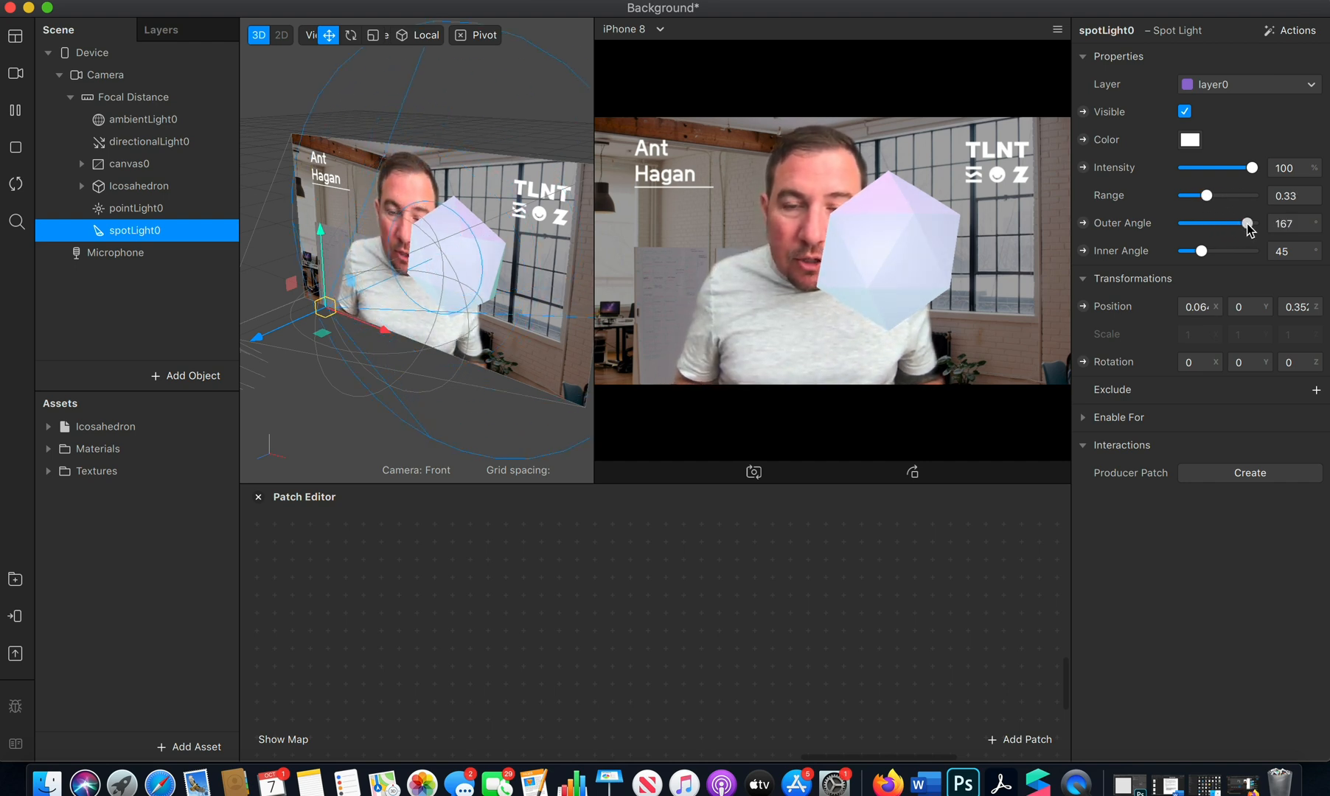
pyautogui.moveTo(1210, 232); pyautogui.dragTo(1200, 233)
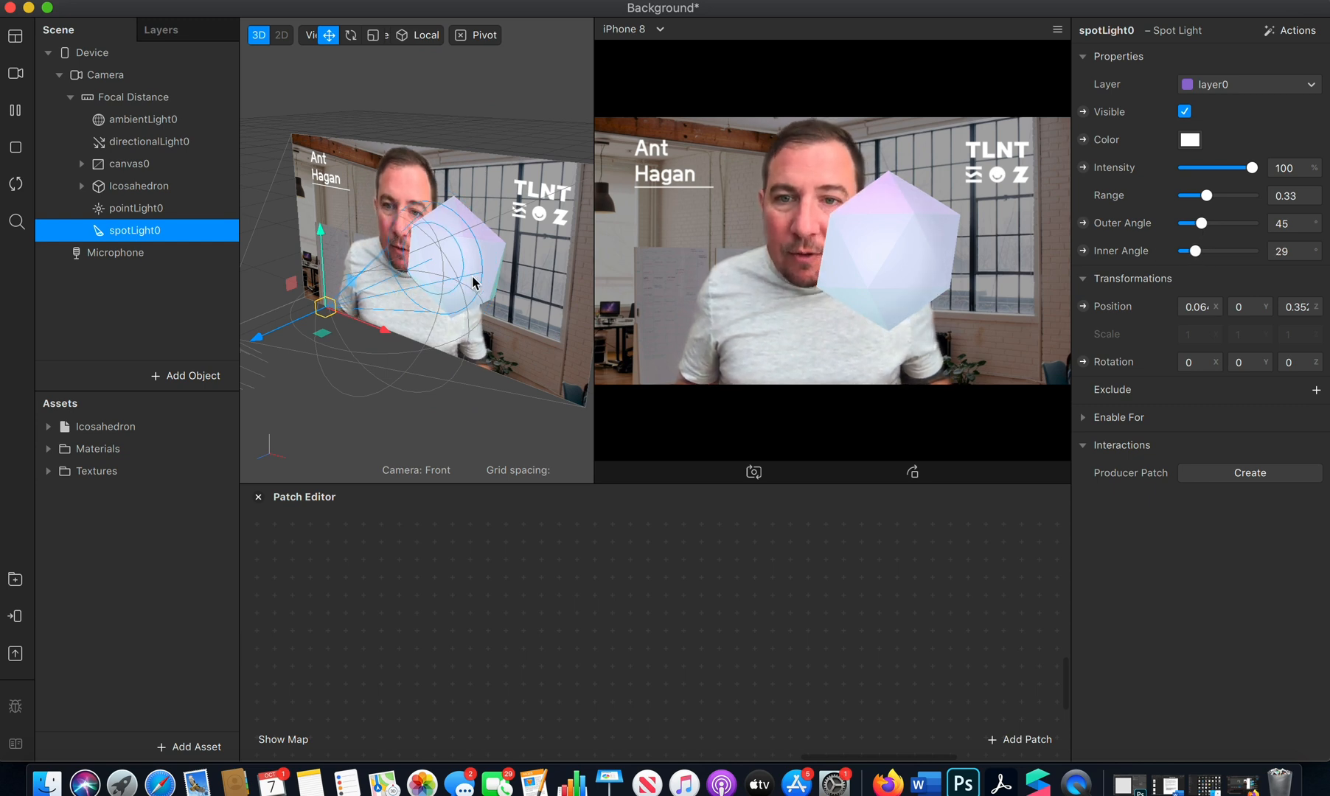
pyautogui.moveTo(386, 334); pyautogui.dragTo(438, 363)
pyautogui.moveTo(302, 357); pyautogui.dragTo(342, 336)
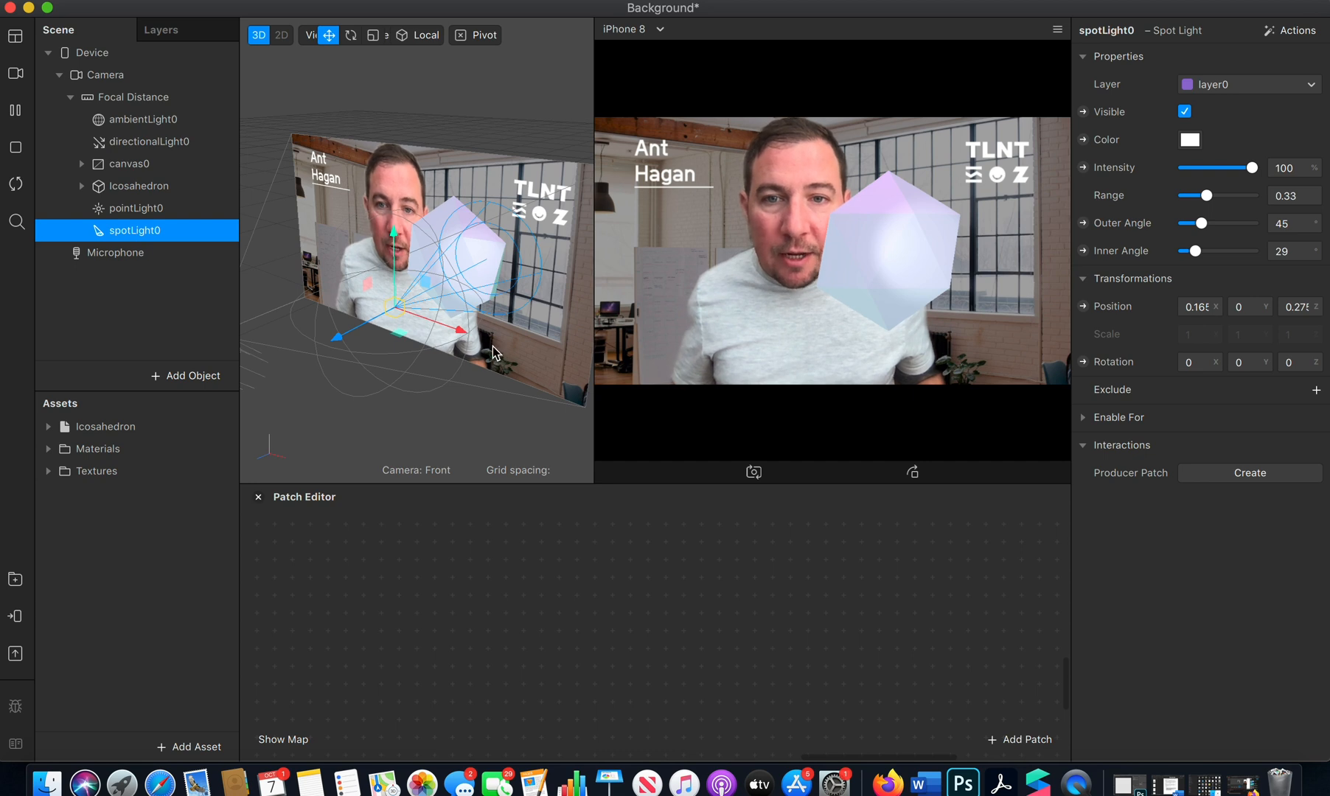
# Change the color of spotLight0 to bright green and move it in the 3D view to about 0.14, 0, 0.30.
pyautogui.click(1190, 140)
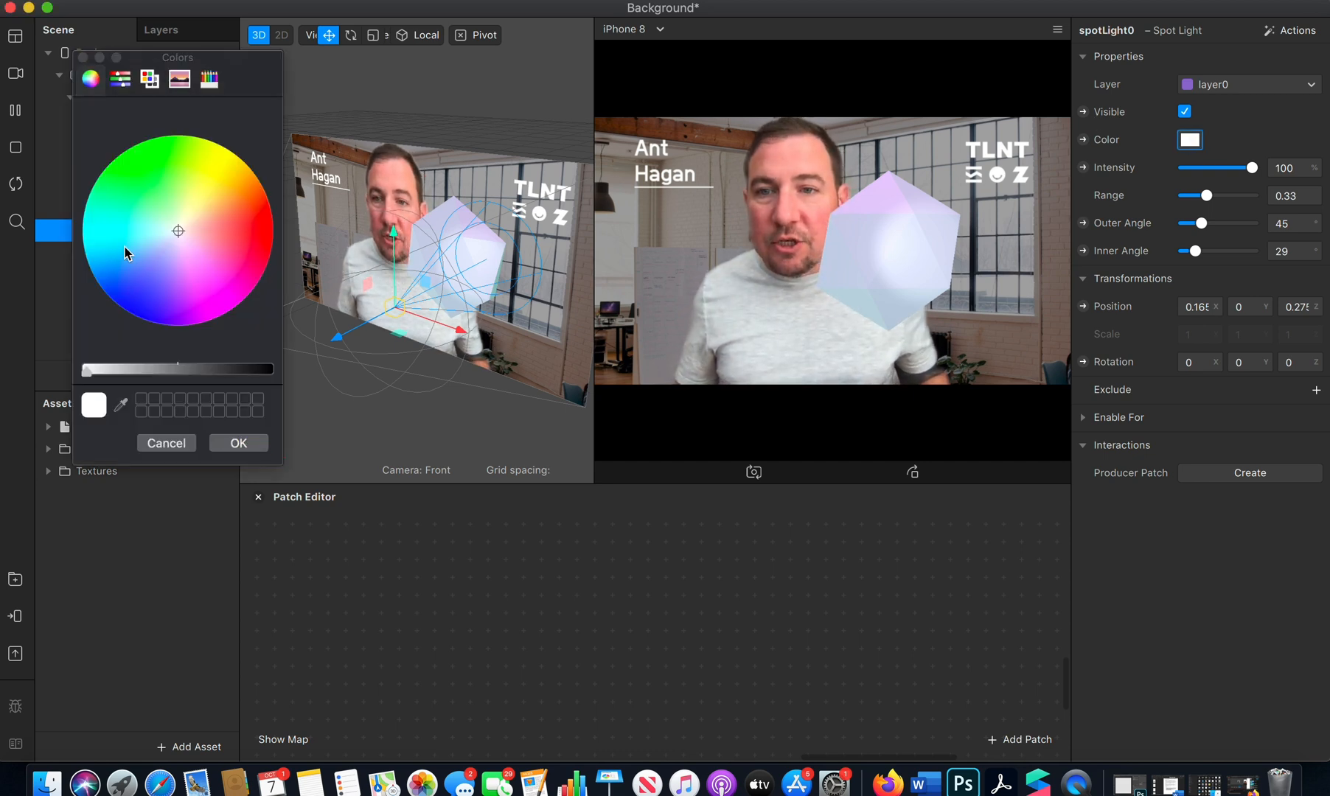
pyautogui.click(153, 143)
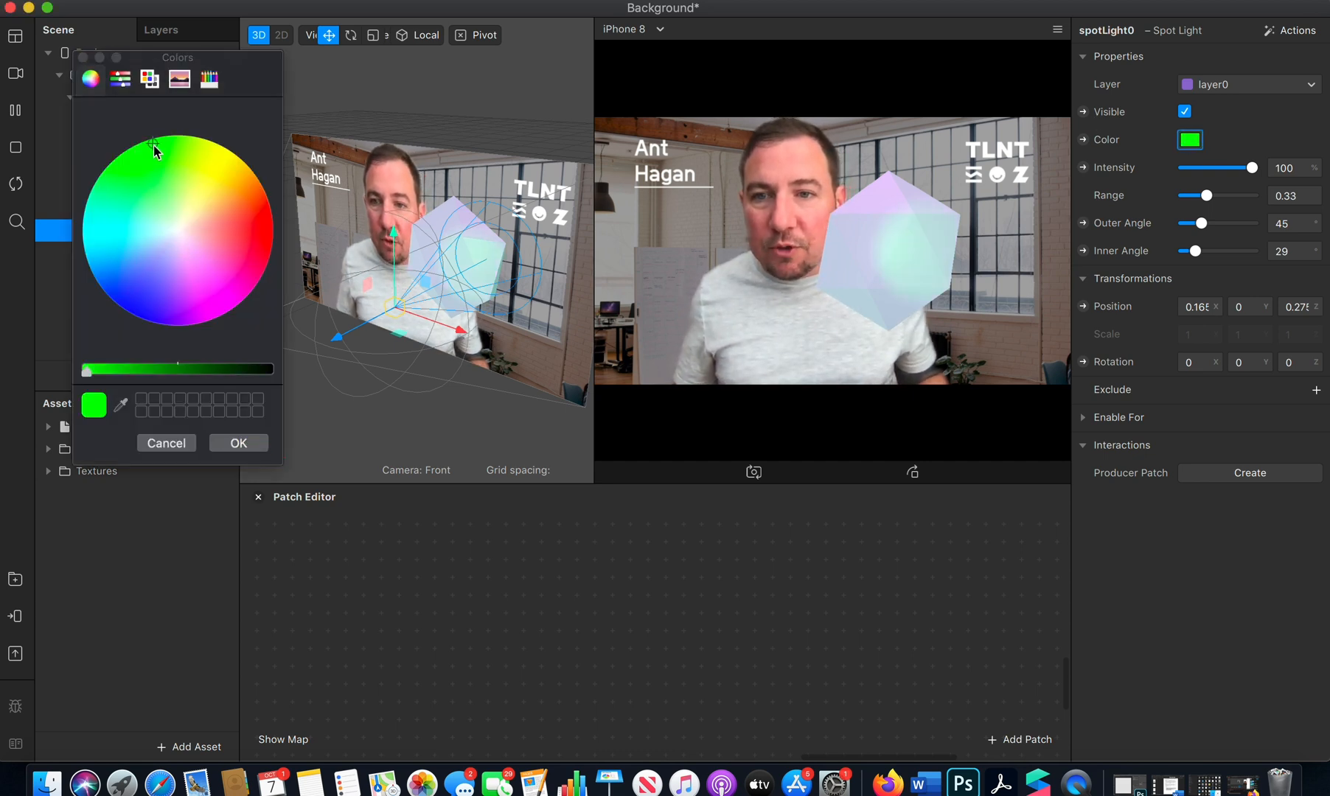
pyautogui.click(240, 443)
pyautogui.moveTo(451, 329)
pyautogui.mouseDown()
pyautogui.moveTo(427, 331)
pyautogui.moveTo(444, 333)
pyautogui.mouseUp()
pyautogui.moveTo(311, 341)
pyautogui.mouseDown()
pyautogui.moveTo(282, 362)
pyautogui.moveTo(300, 351)
pyautogui.mouseUp()
pyautogui.moveTo(438, 333)
pyautogui.mouseDown()
pyautogui.moveTo(406, 330)
pyautogui.moveTo(440, 350)
pyautogui.mouseUp()
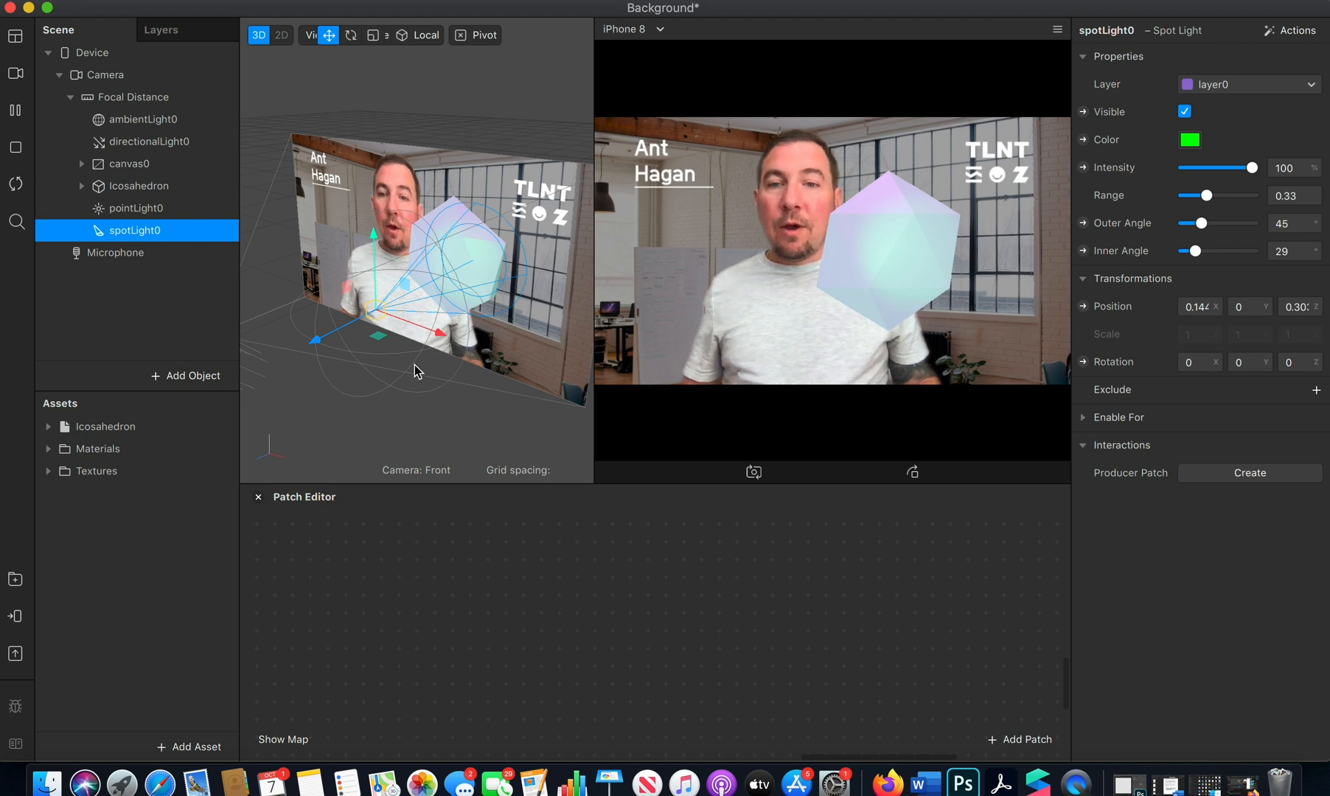